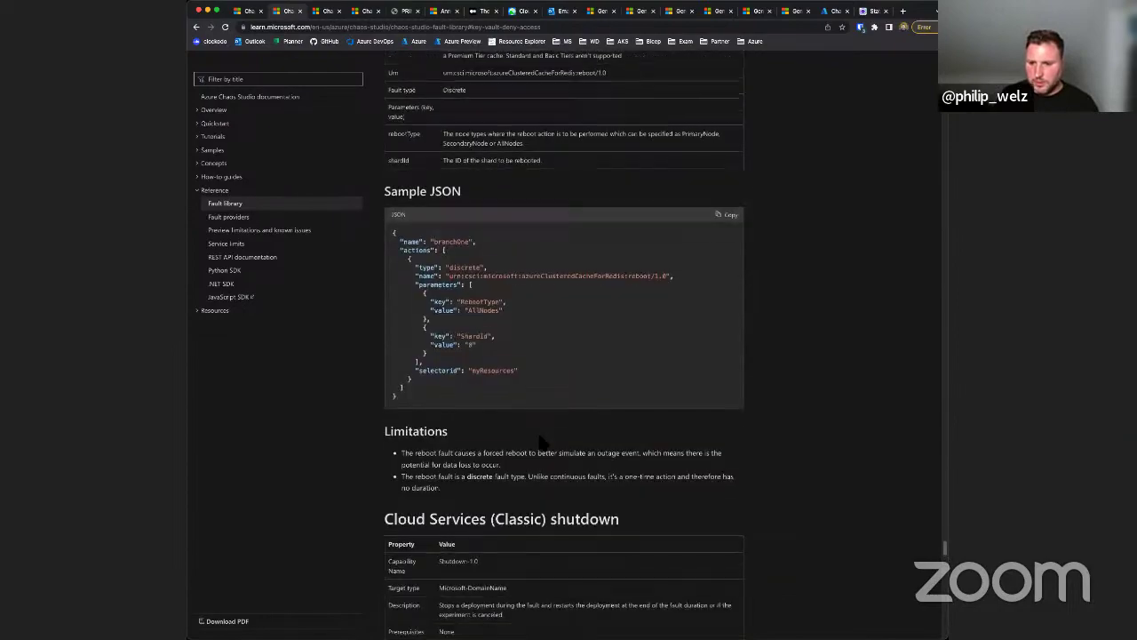
# Step: Examine the Key Vault faults in the fault library: Deny Access, Disable Certificate and Increment Certificate Version
pyautogui.scroll(-3, 538, 441)
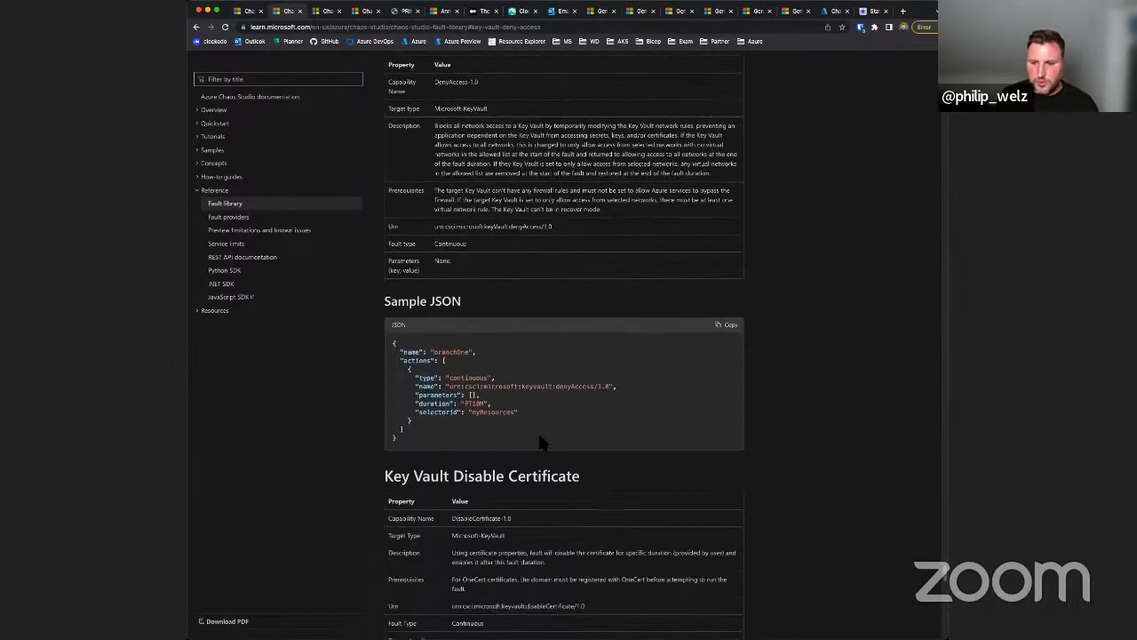
pyautogui.scroll(4, 533, 462)
pyautogui.scroll(-10, 528, 478)
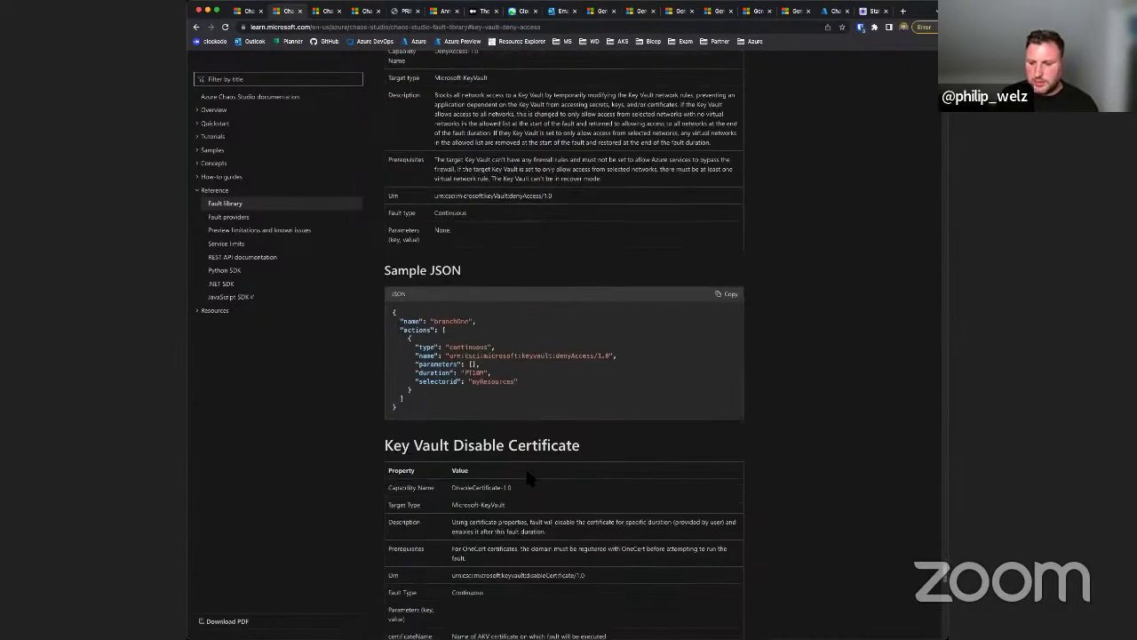
pyautogui.scroll(-2, 582, 518)
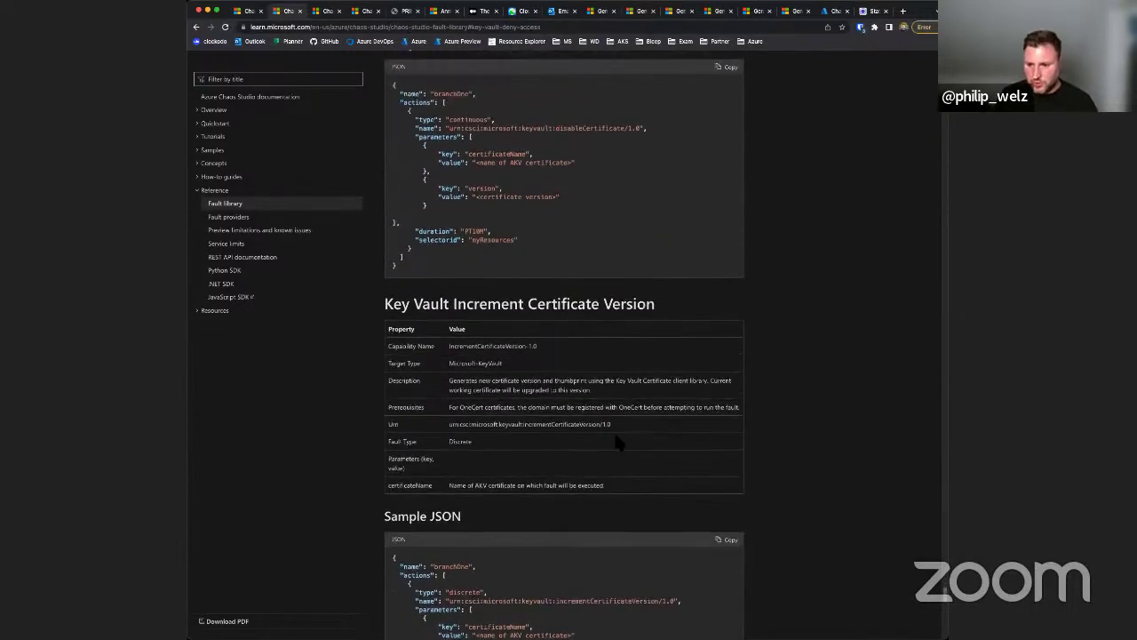
pyautogui.scroll(3, 616, 443)
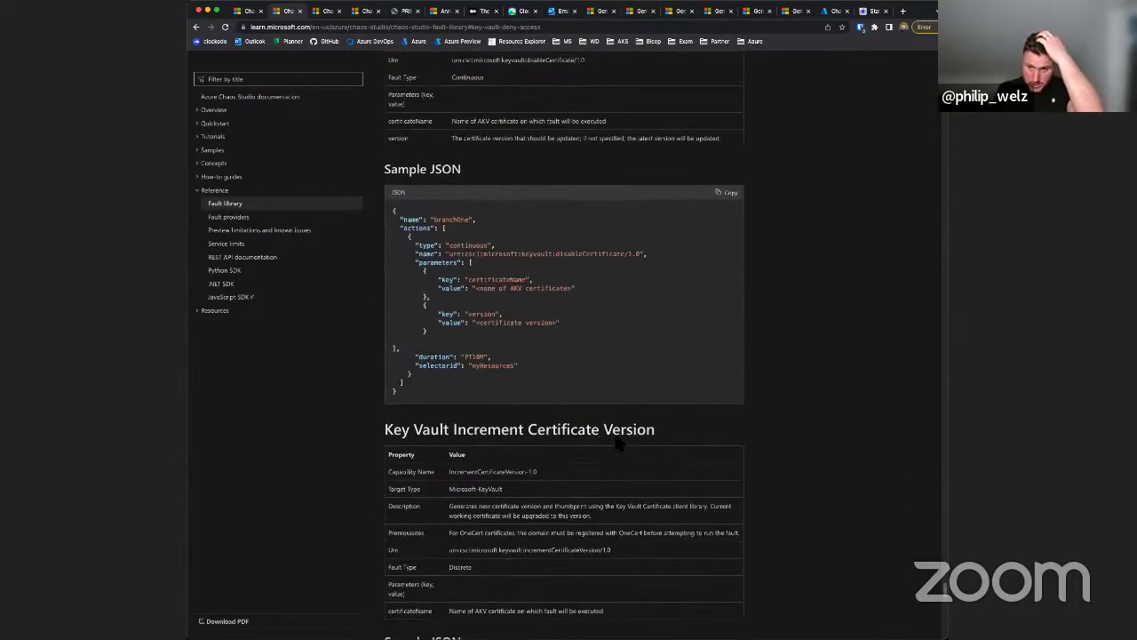
pyautogui.moveTo(455, 430); pyautogui.dragTo(570, 430)
pyautogui.scroll(7, 571, 430)
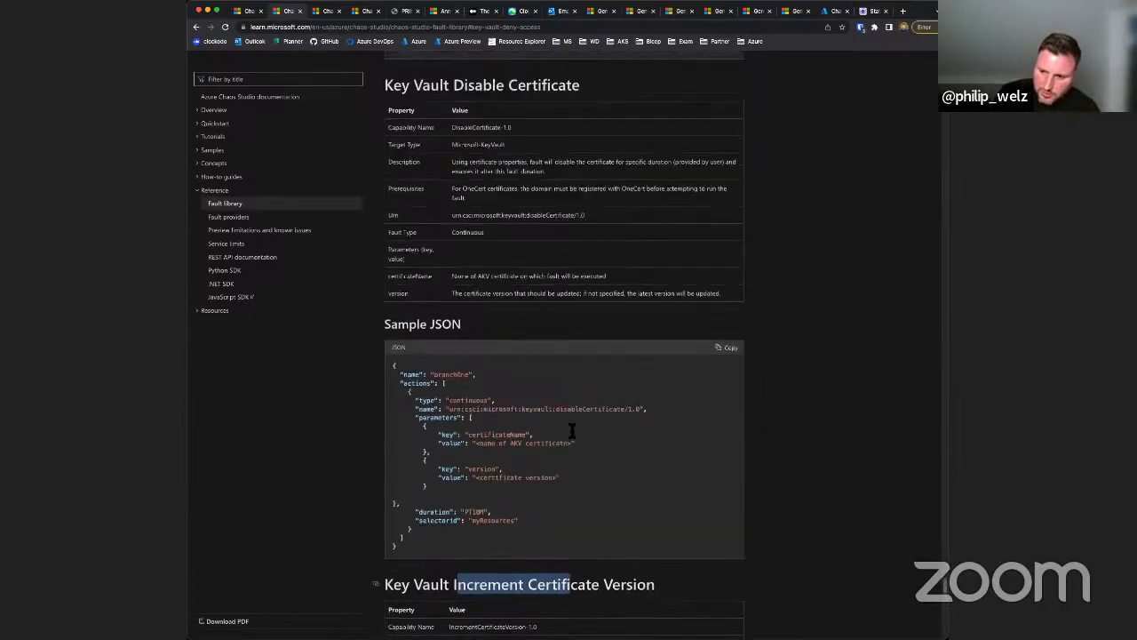
pyautogui.scroll(1, 570, 434)
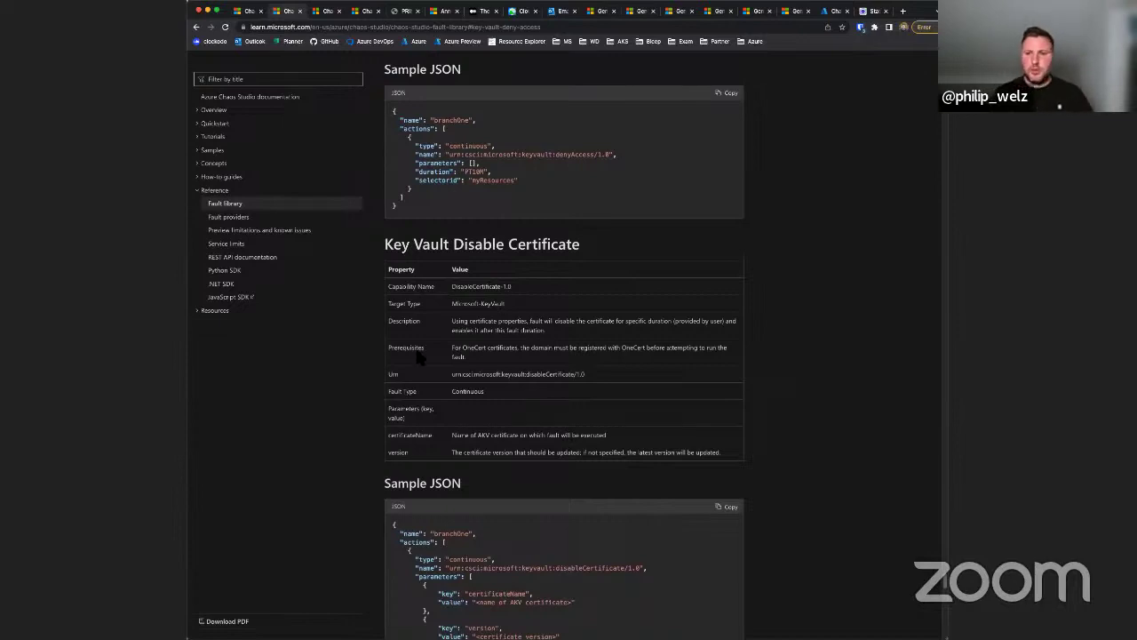
pyautogui.scroll(8, 420, 357)
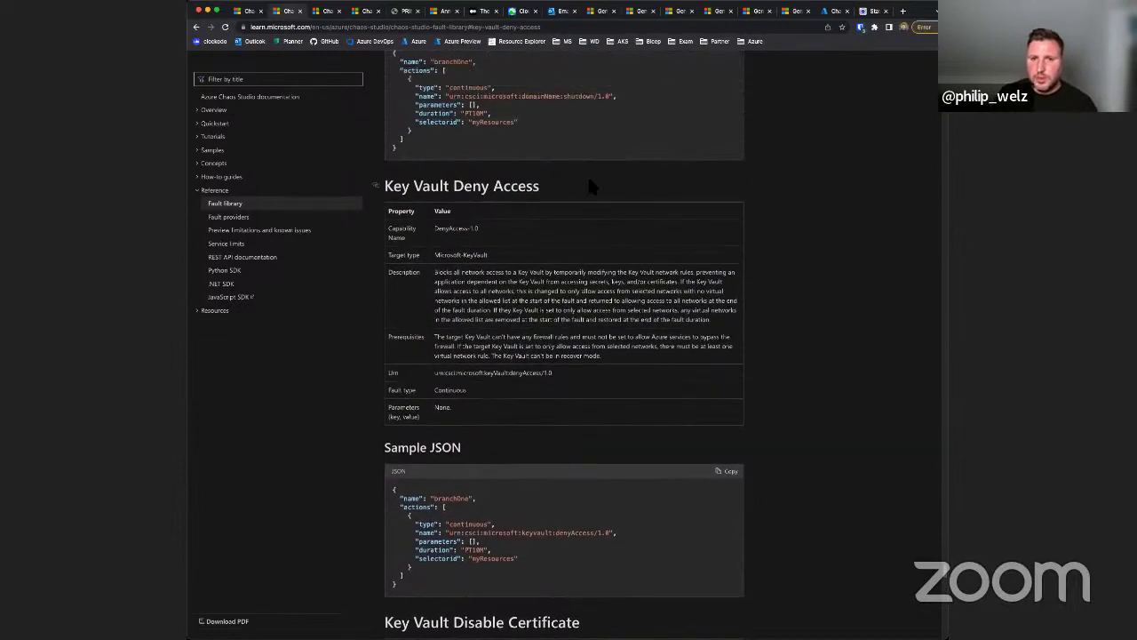
pyautogui.moveTo(410, 192); pyautogui.dragTo(526, 192)
pyautogui.scroll(1, 526, 195)
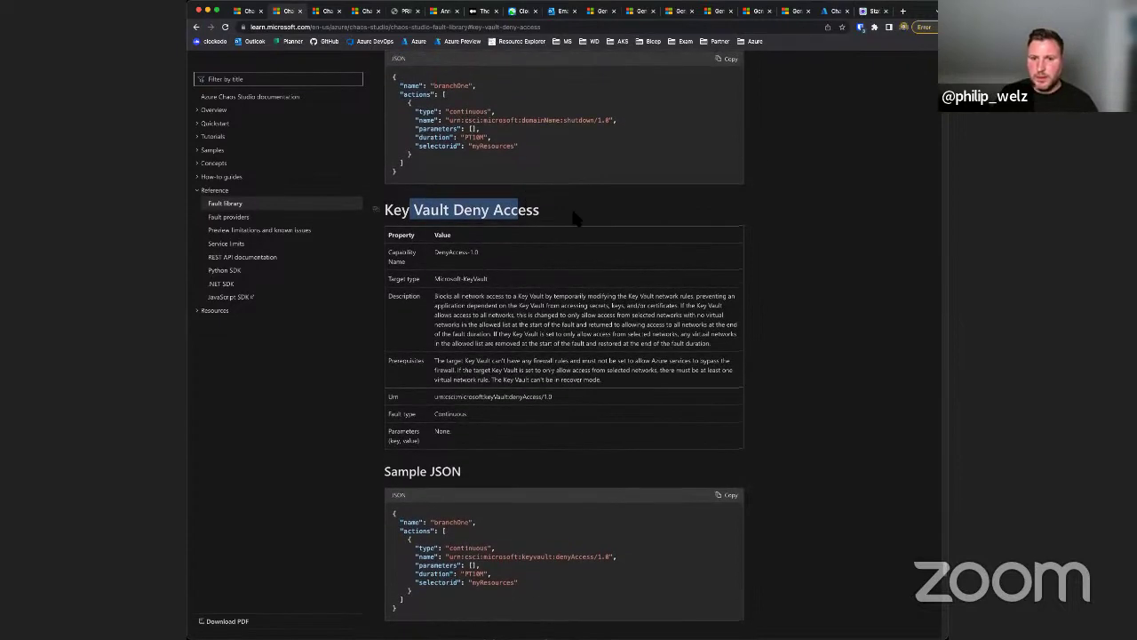
# Step: Open the Preview limitations and known issues article and read through its limitations
pyautogui.click(276, 232)
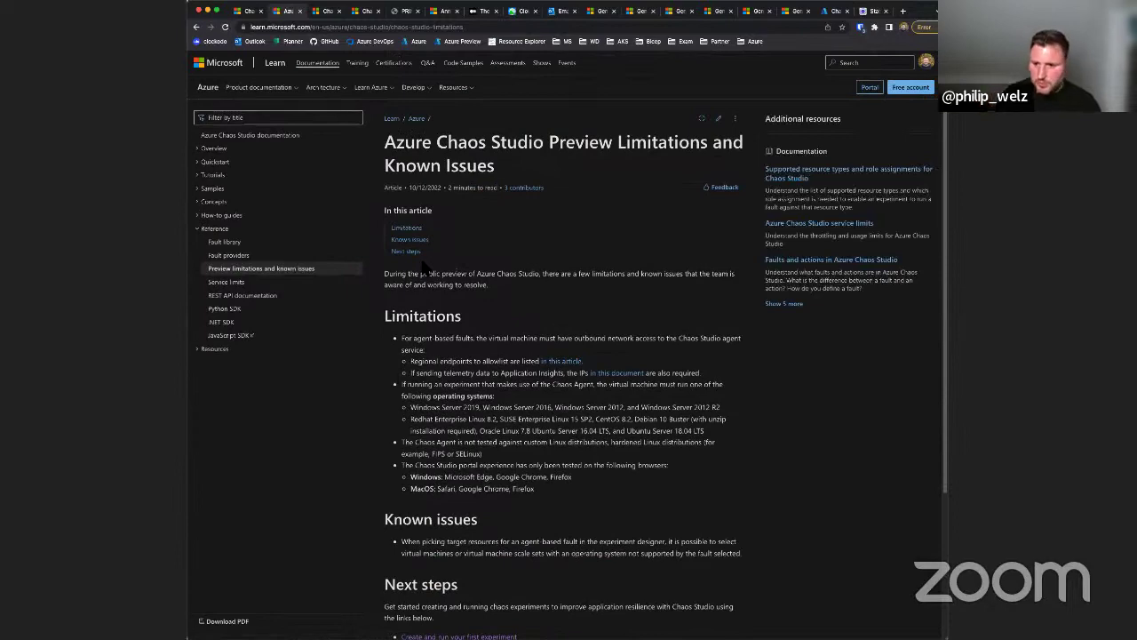
pyautogui.scroll(-2, 545, 372)
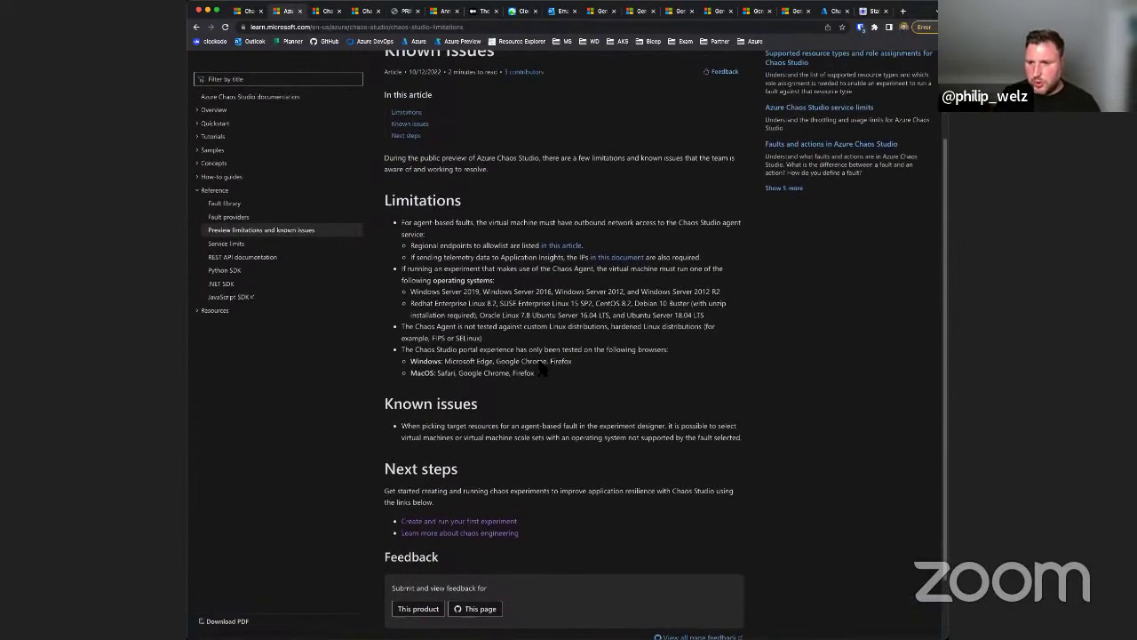
pyautogui.scroll(2, 478, 430)
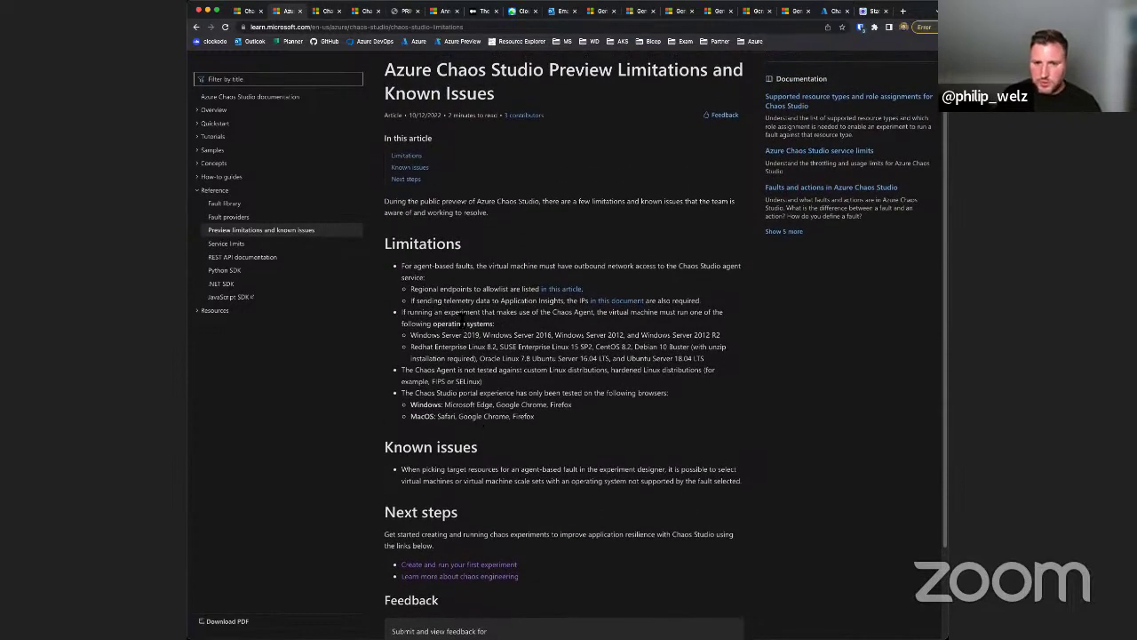
# Step: Open the Service limits article and examine the experiment and target limits, including branches and steps per experiment
pyautogui.click(224, 243)
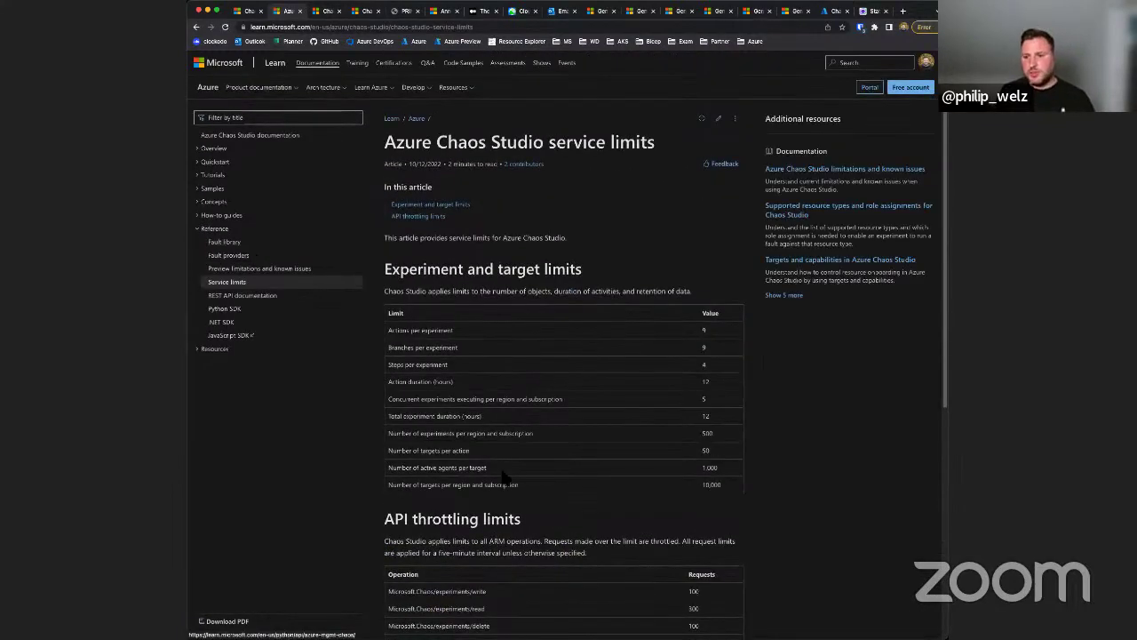
pyautogui.scroll(-3, 522, 508)
pyautogui.scroll(3, 523, 508)
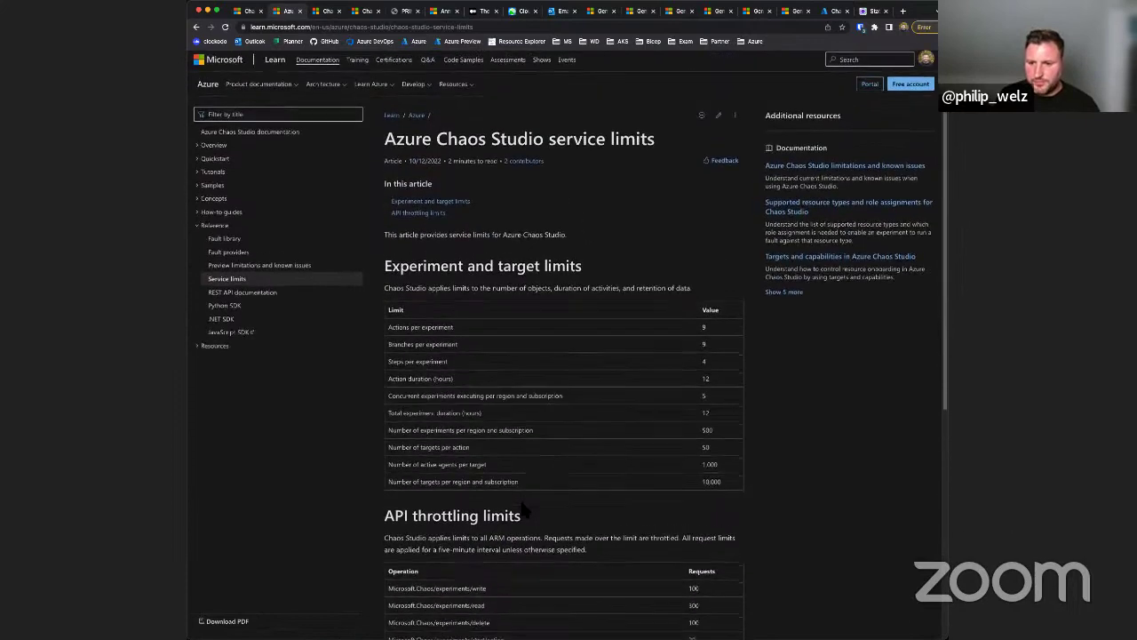
pyautogui.scroll(-1, 741, 352)
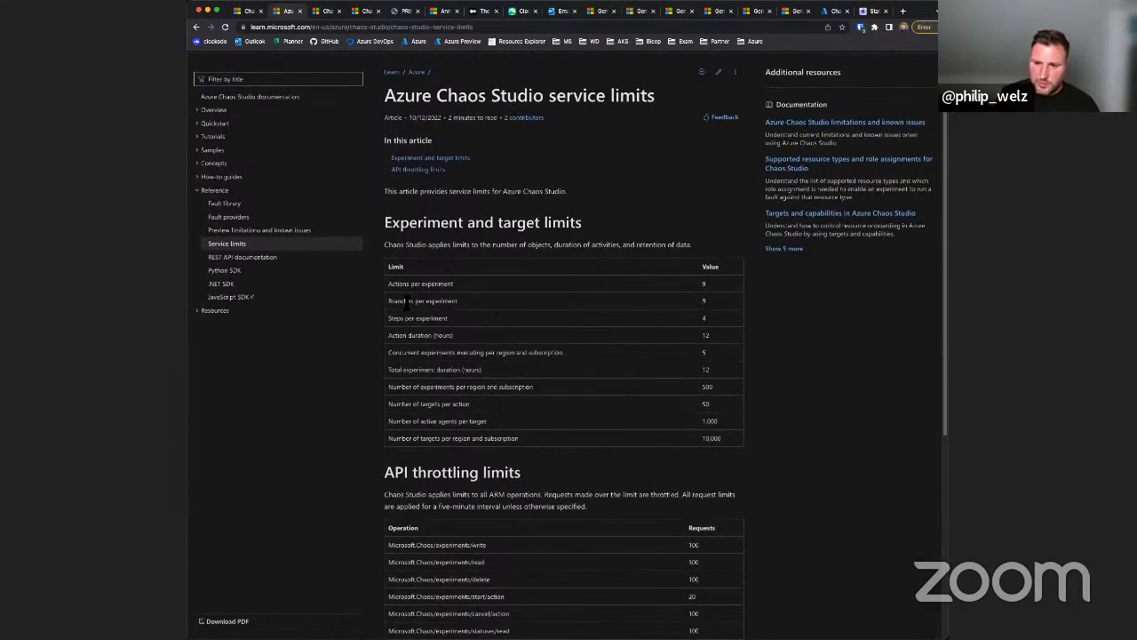
pyautogui.moveTo(414, 302); pyautogui.dragTo(455, 302)
pyautogui.click(725, 319)
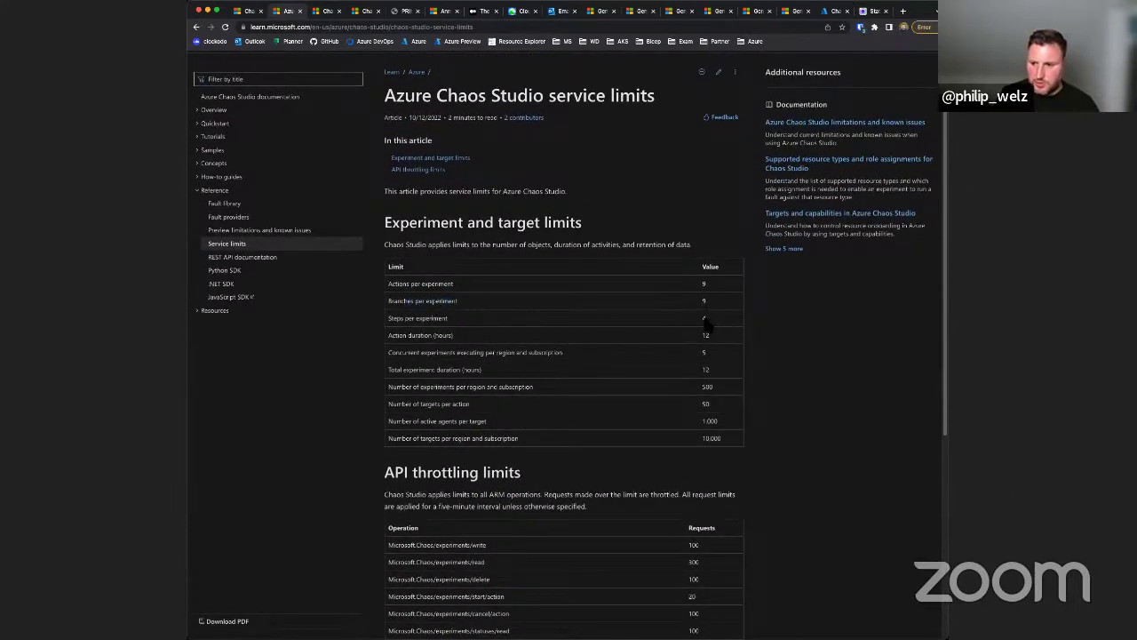
# Step: Review the remaining service limits down to the API throttling table, and expand the Resources section of the documentation contents
pyautogui.scroll(-1, 675, 497)
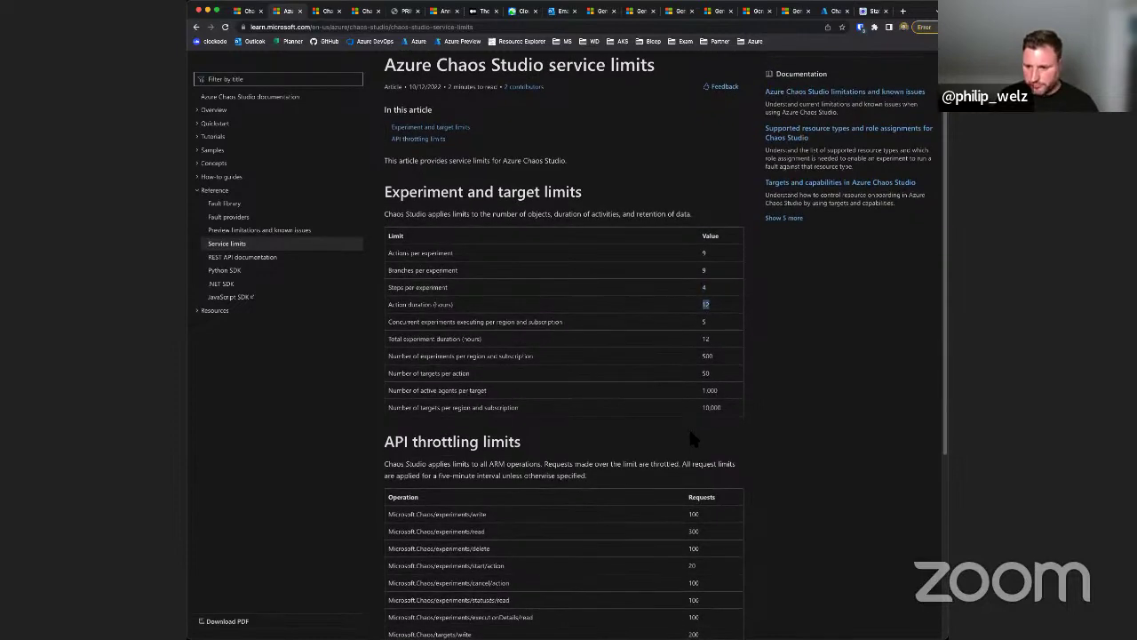
pyautogui.scroll(-1, 690, 438)
pyautogui.scroll(-1, 691, 436)
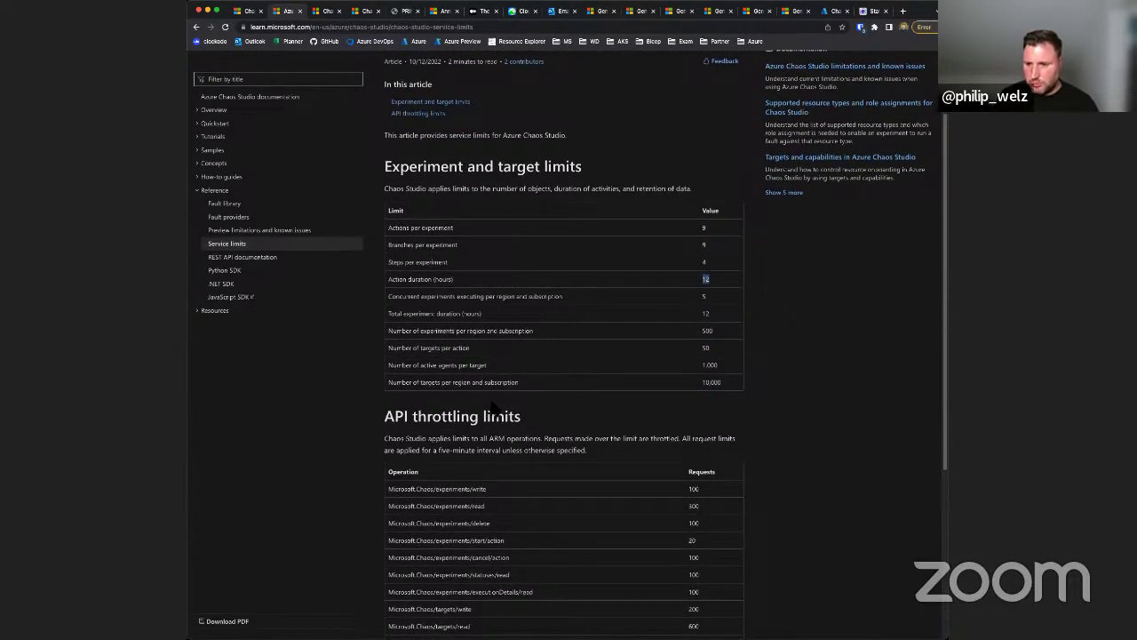
pyautogui.scroll(2, 491, 404)
pyautogui.scroll(-2, 552, 397)
pyautogui.scroll(1, 546, 433)
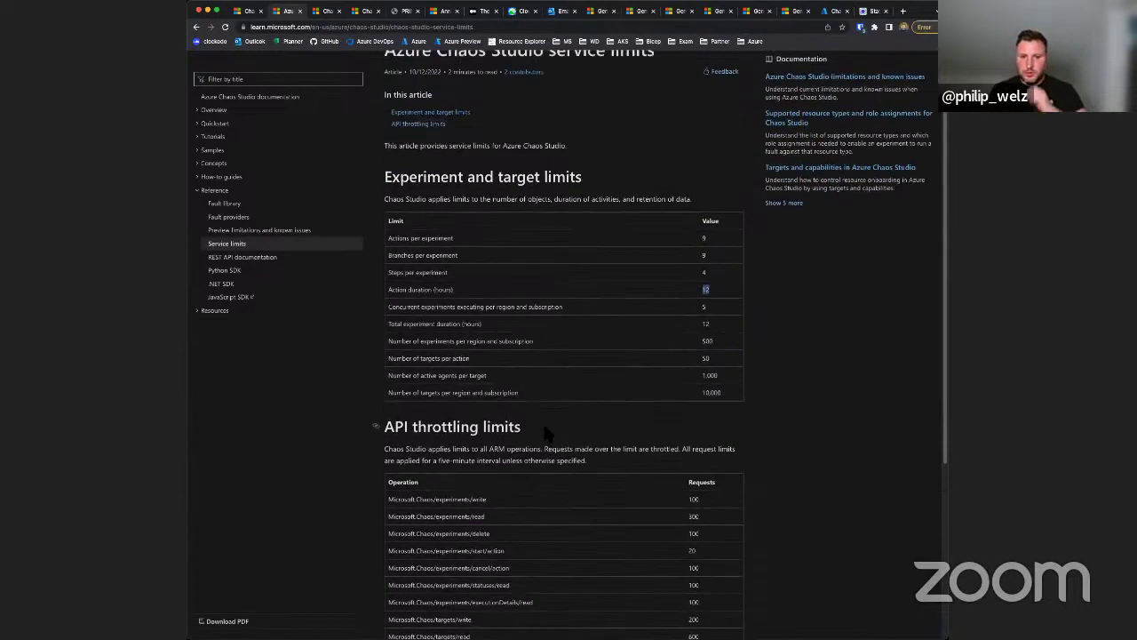
pyautogui.scroll(4, 546, 432)
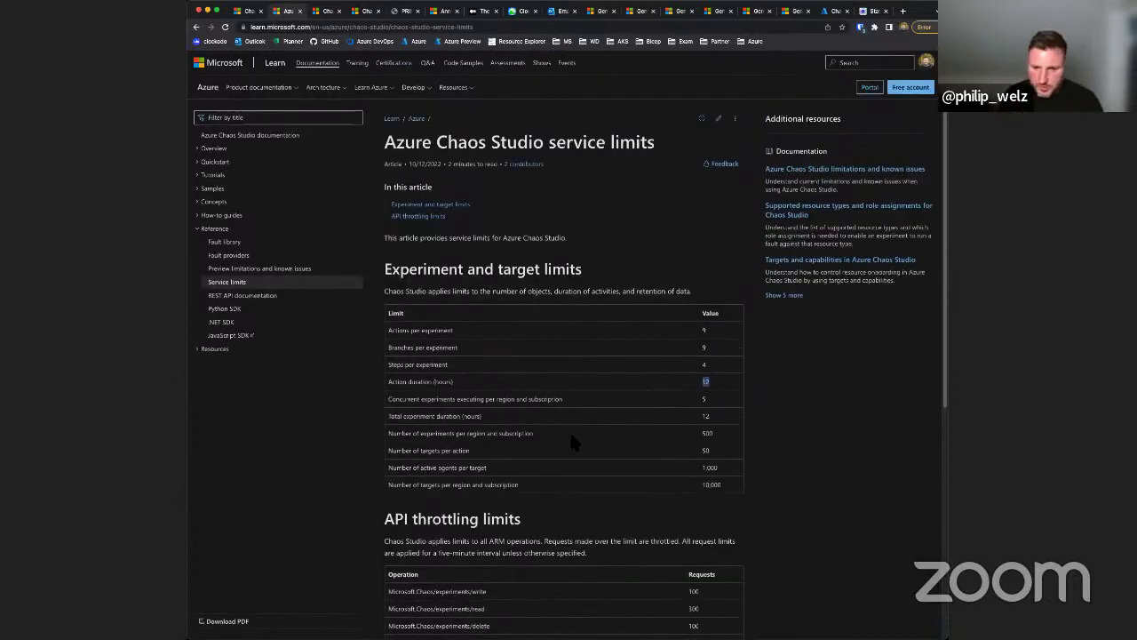
pyautogui.click(202, 352)
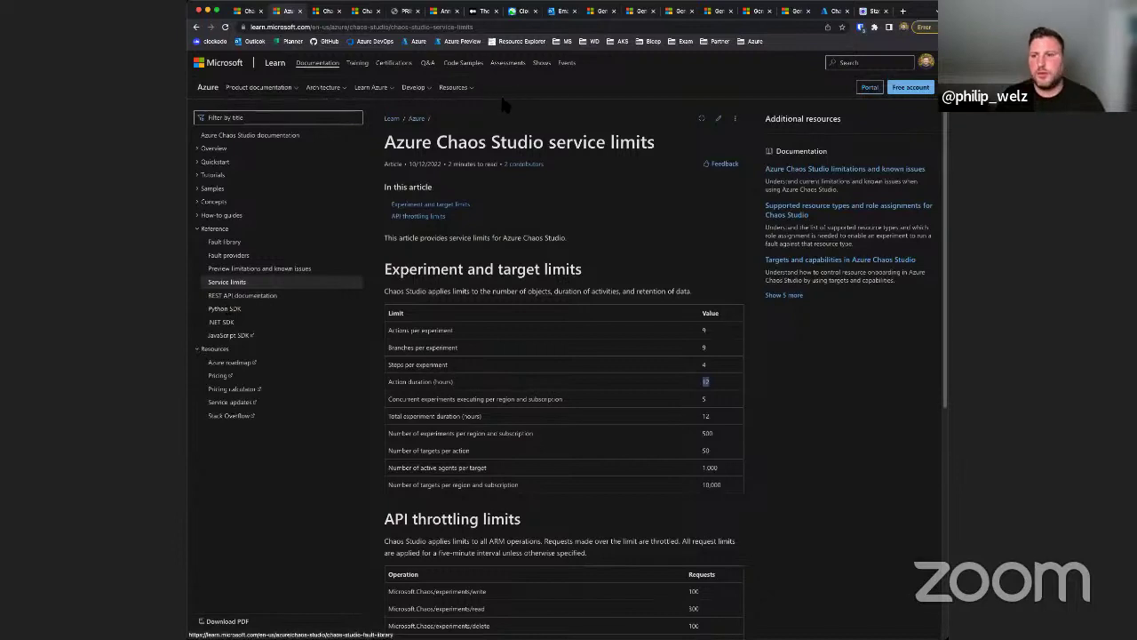
# Step: Switch to Chaos Studio in the Azure portal and review the manageable actions of the akv-chaos-demo target without changing them
pyautogui.click(834, 12)
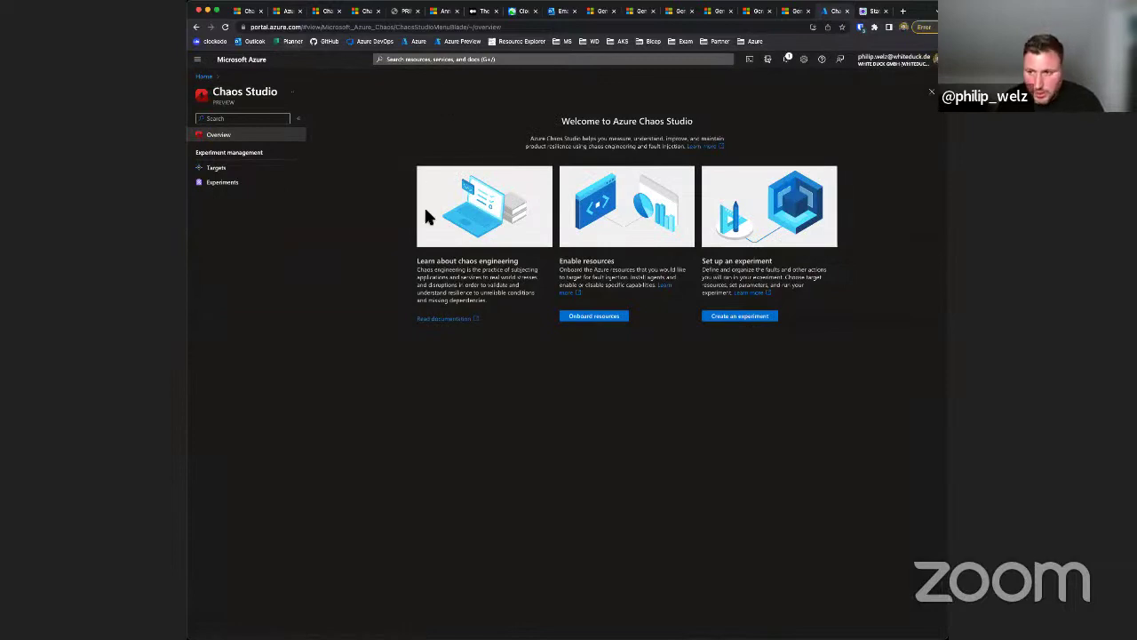
pyautogui.click(218, 173)
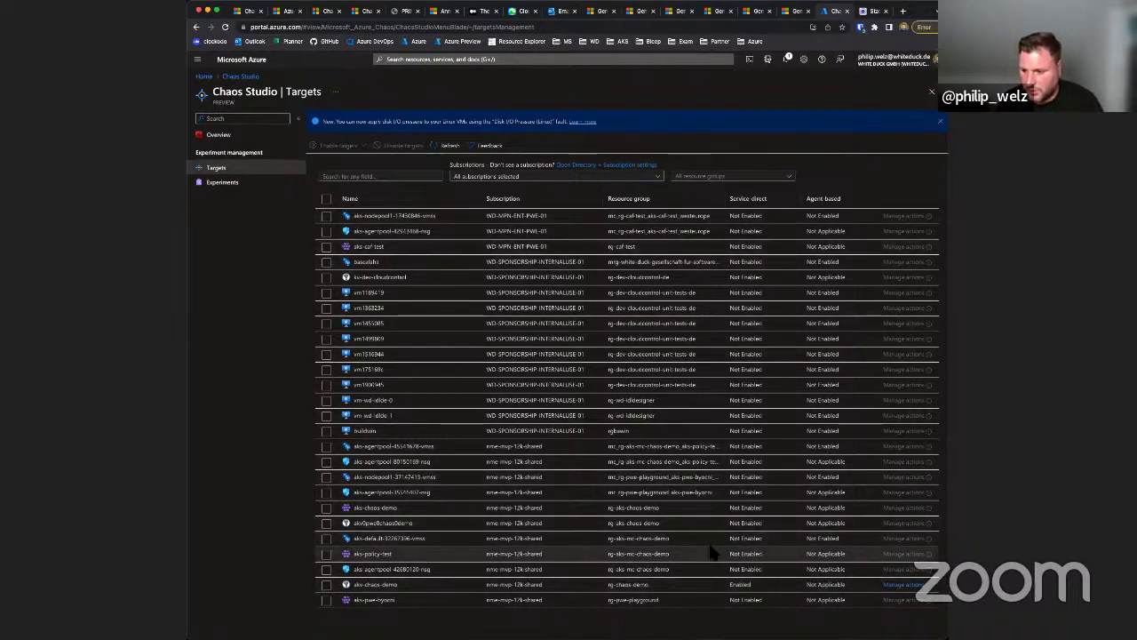
pyautogui.click(839, 586)
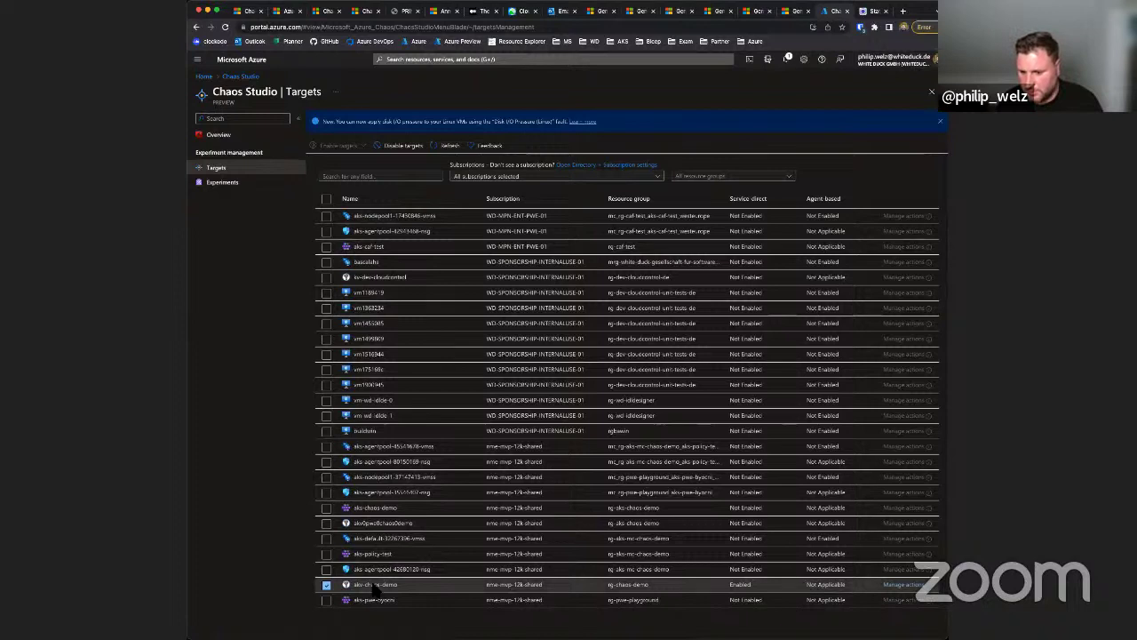
pyautogui.click(326, 585)
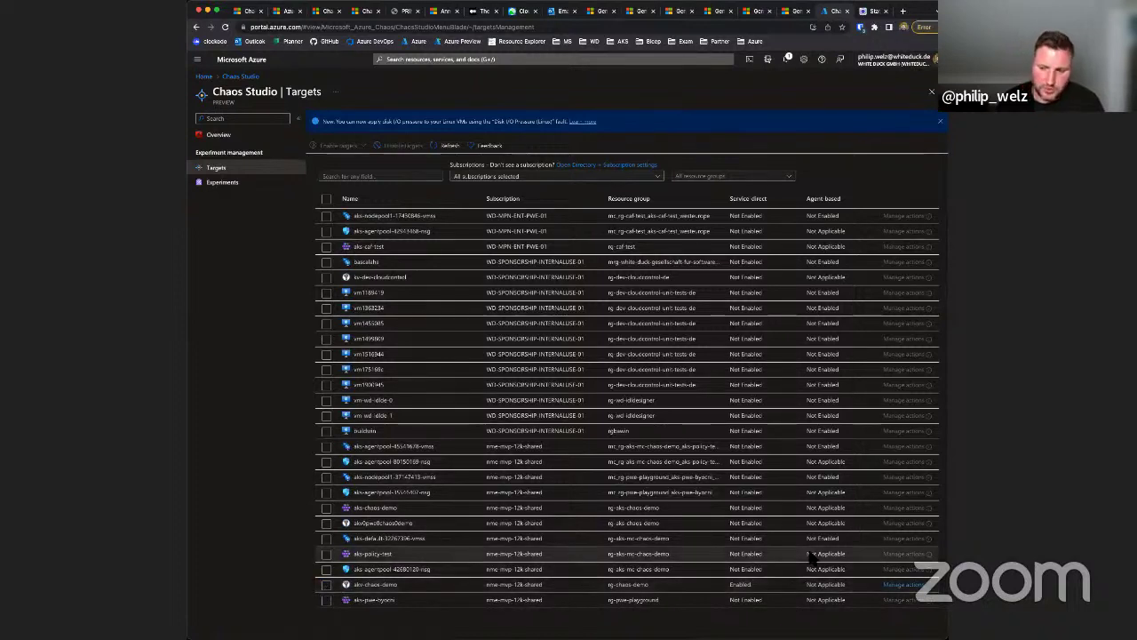
pyautogui.click(903, 583)
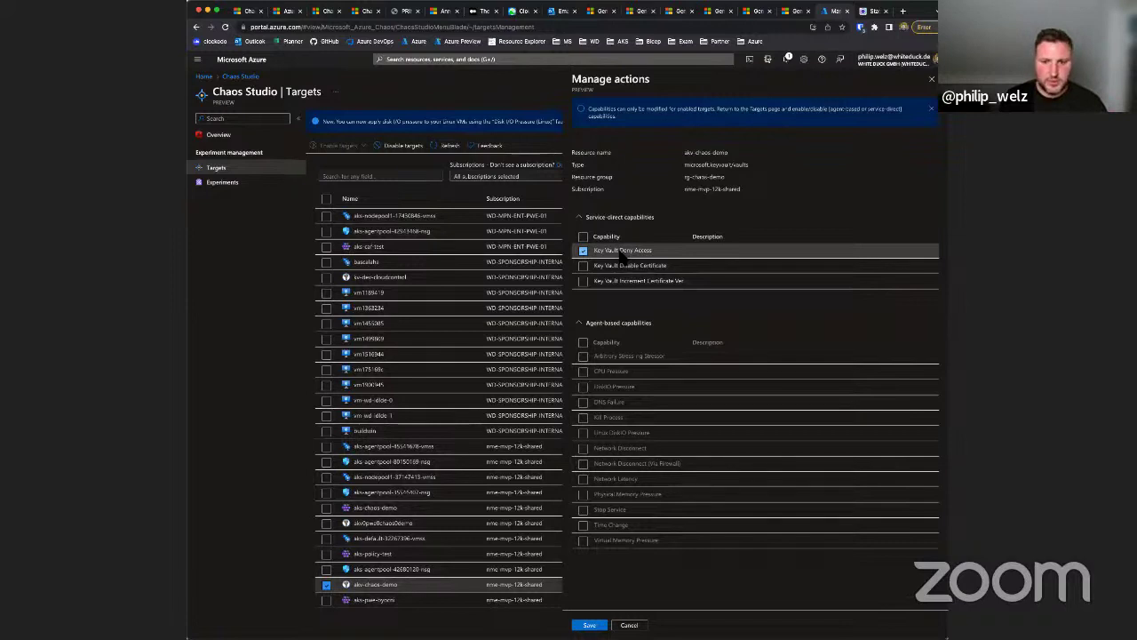
pyautogui.click(931, 80)
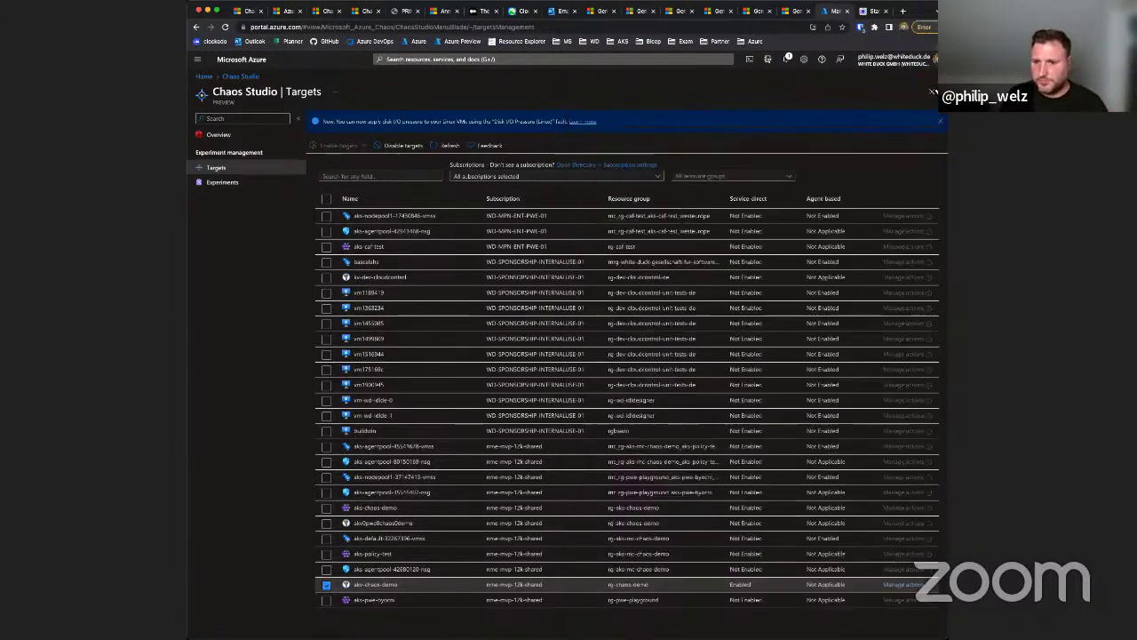
# Step: Open the akv-chaos-demoAccessDenied10m experiment and inspect the fault name, type and duration in its resource JSON
pyautogui.click(227, 187)
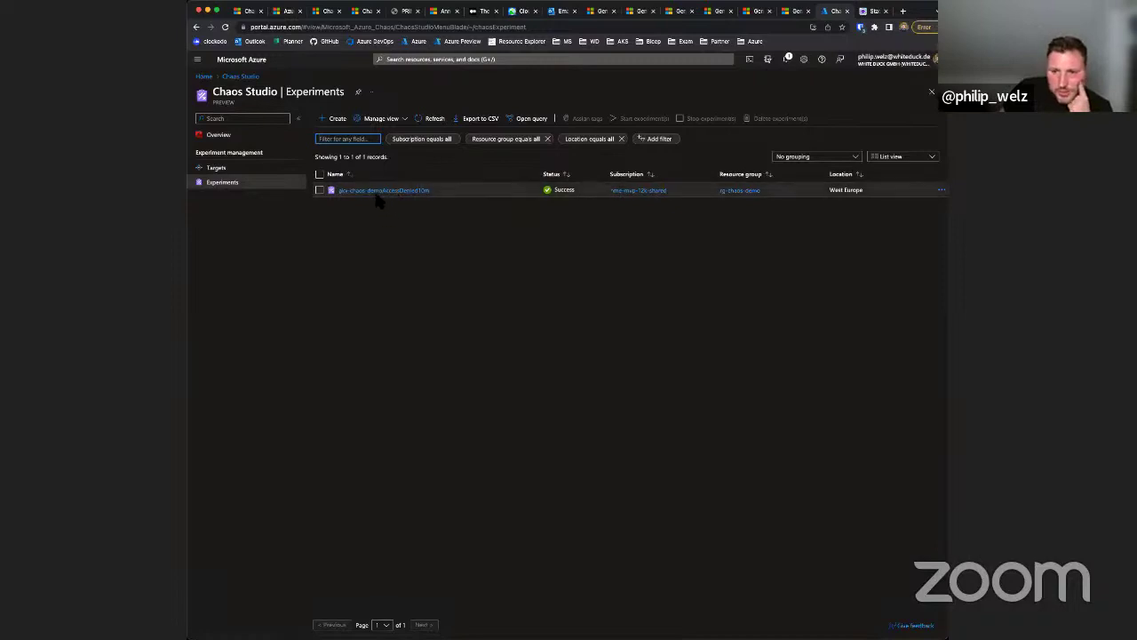
pyautogui.click(376, 189)
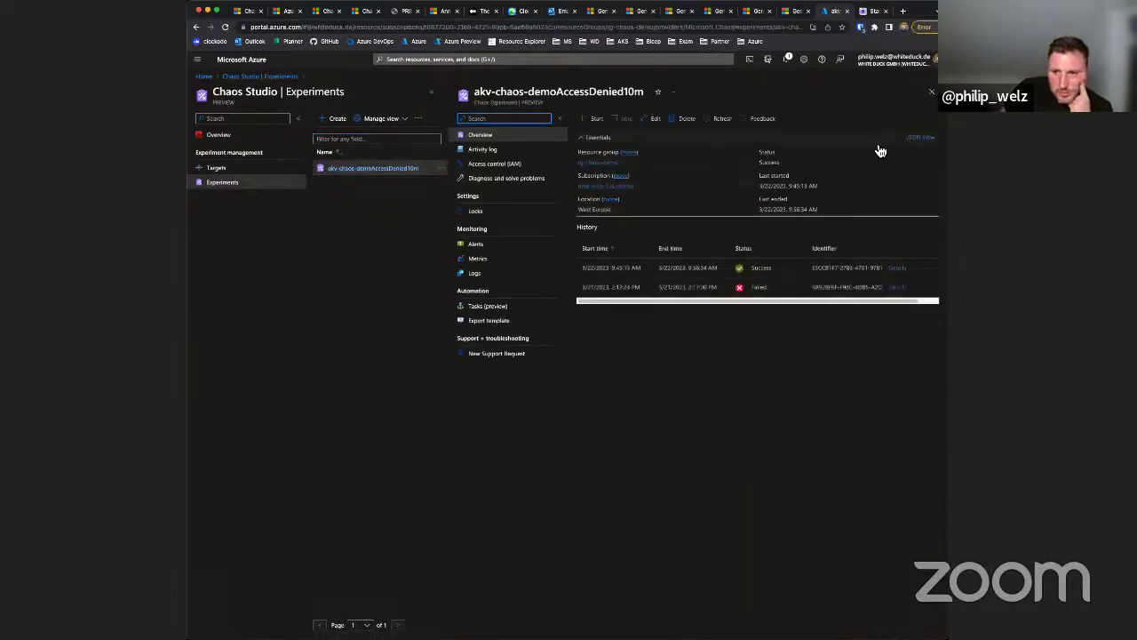
pyautogui.click(923, 140)
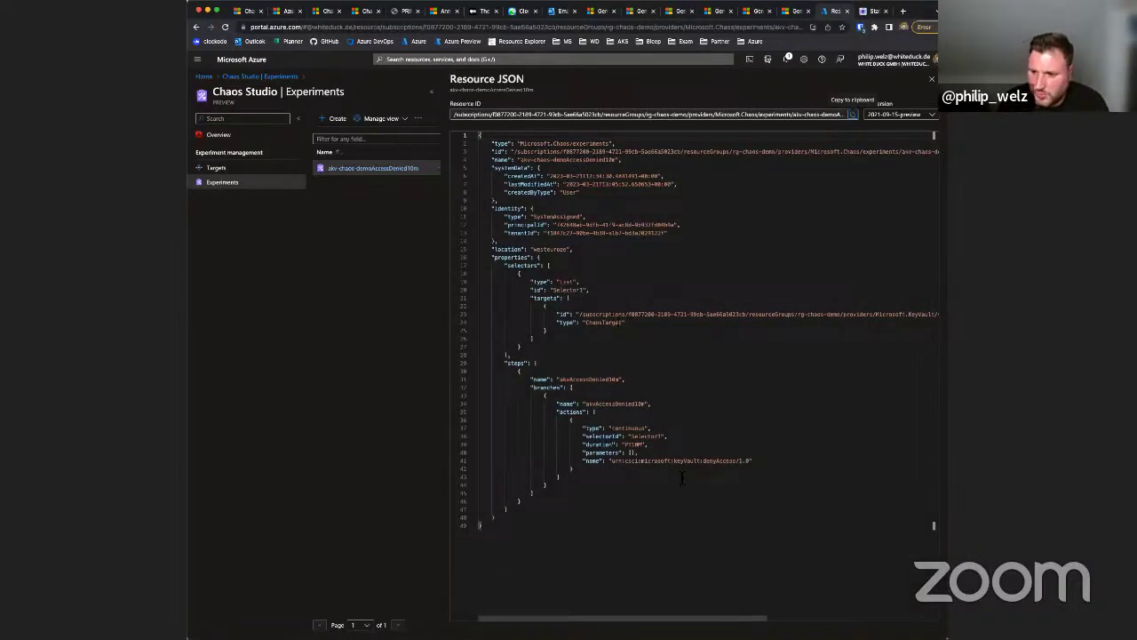
pyautogui.moveTo(747, 466); pyautogui.dragTo(613, 467)
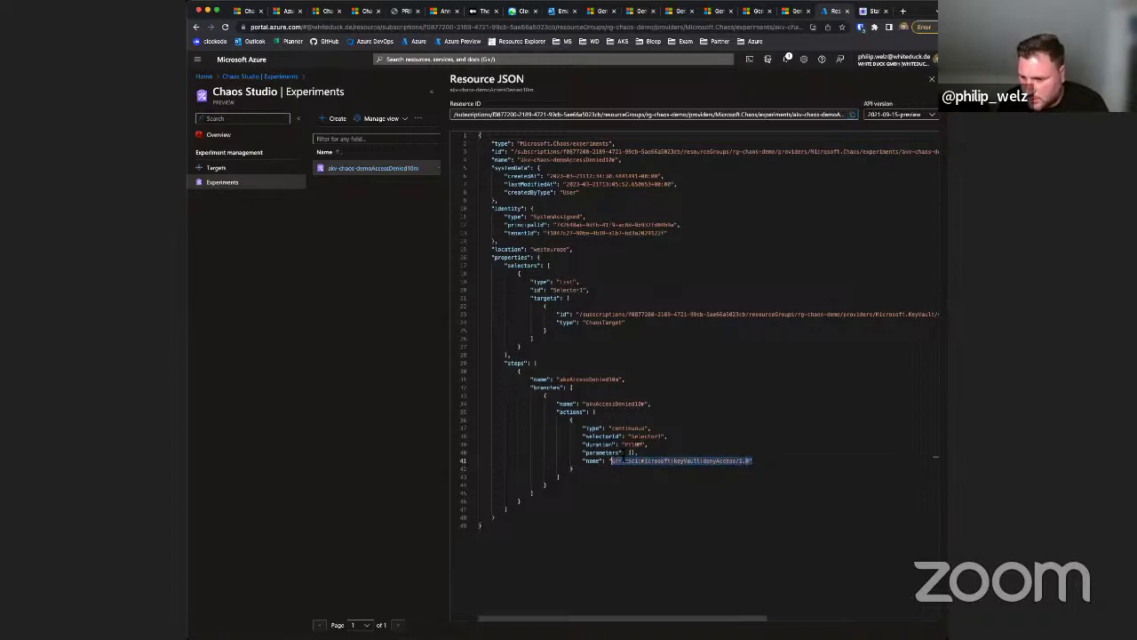
pyautogui.moveTo(642, 428); pyautogui.dragTo(621, 428)
pyautogui.doubleClick(634, 444)
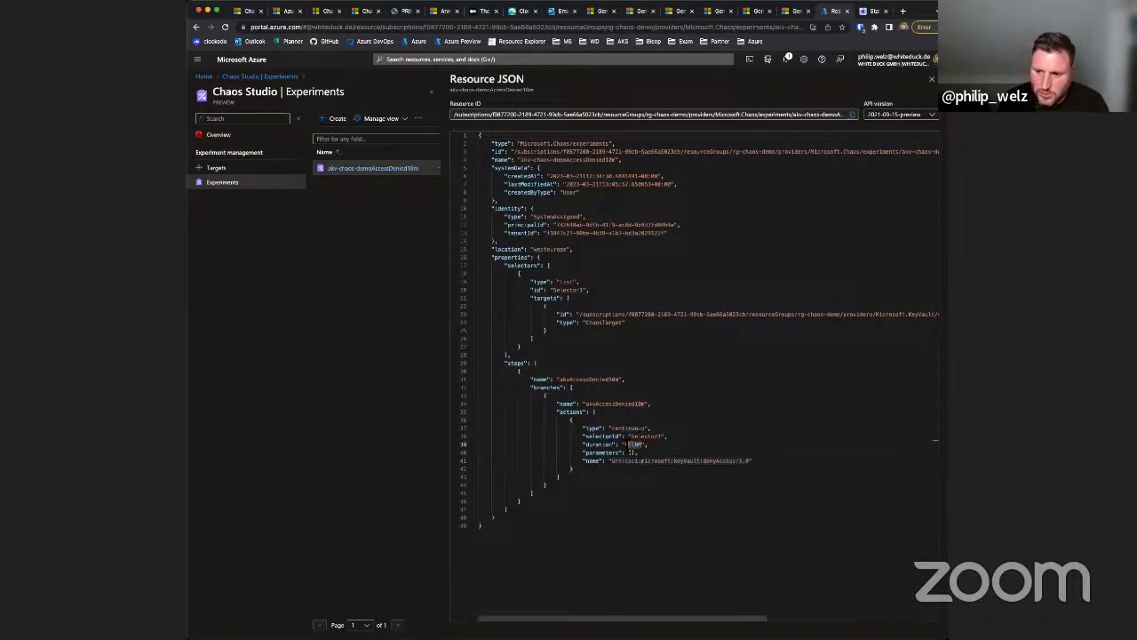
pyautogui.click(658, 491)
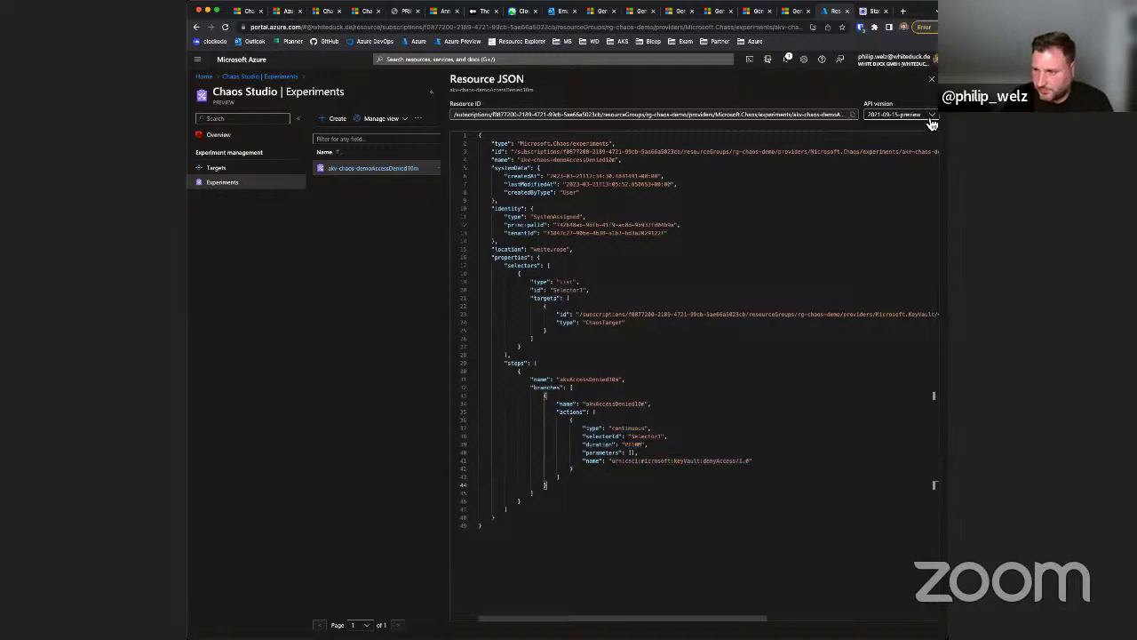
pyautogui.click(931, 80)
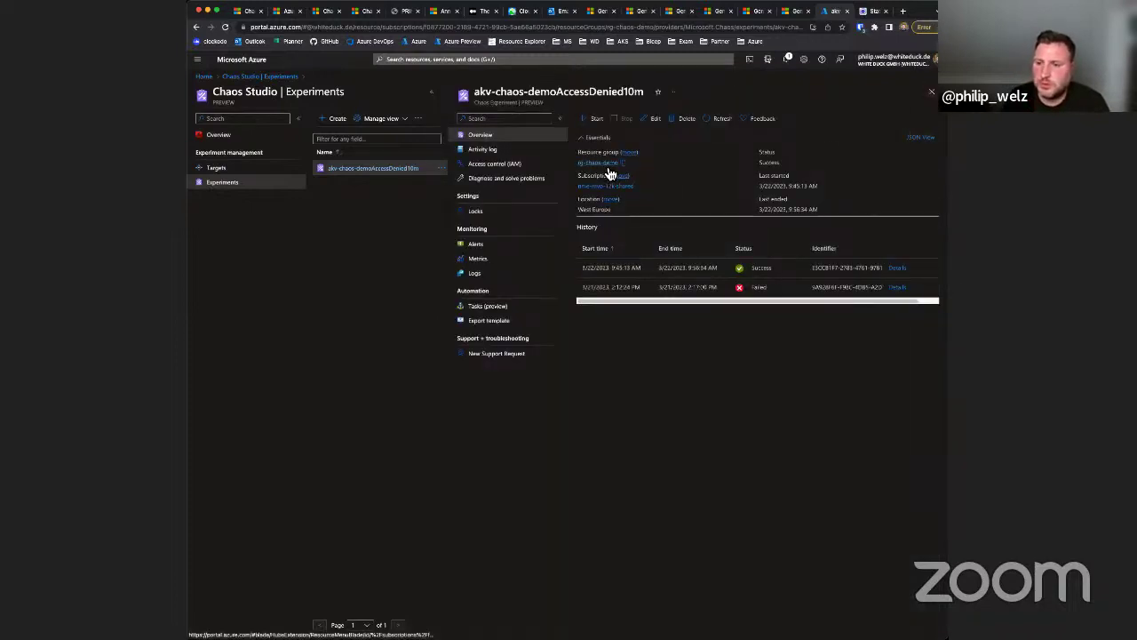
# Step: Open the akv-chaos-demo key vault from the experiment's resource group rg-chaos-demo
pyautogui.click(607, 169)
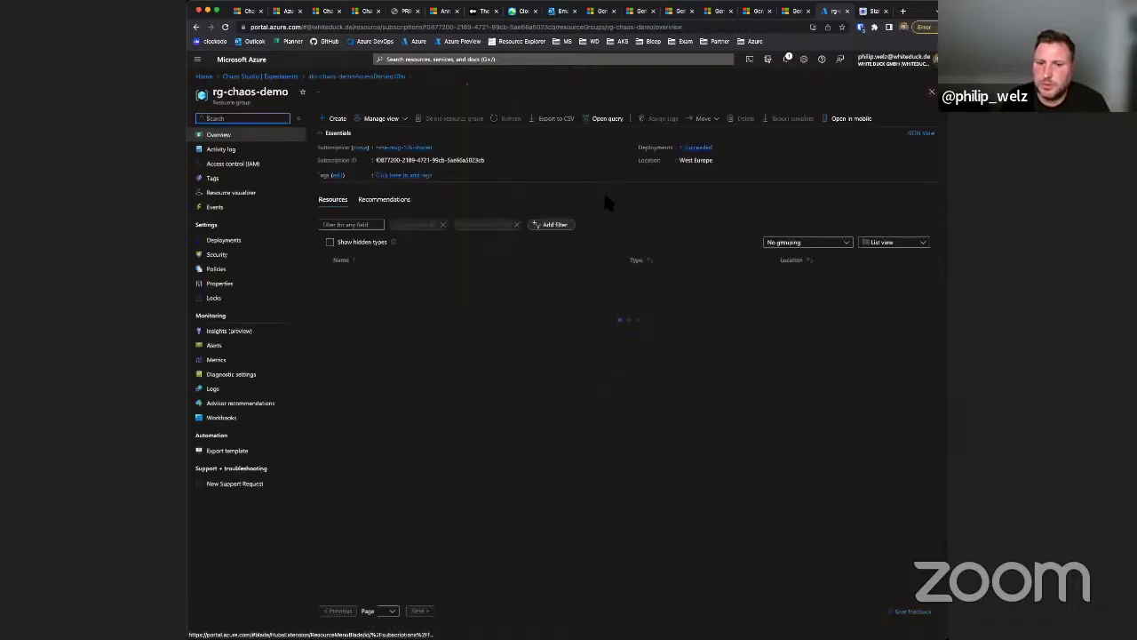
pyautogui.click(374, 276)
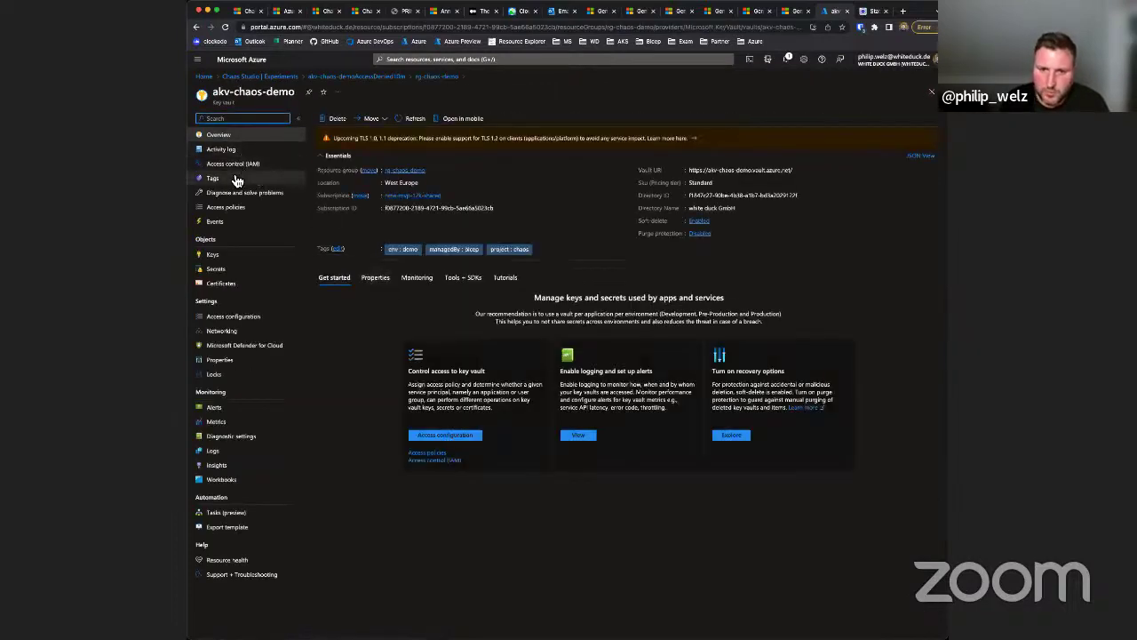
# Step: Open the current version of the secret-chaos-demo secret in the key vault and reveal its secret value
pyautogui.click(223, 270)
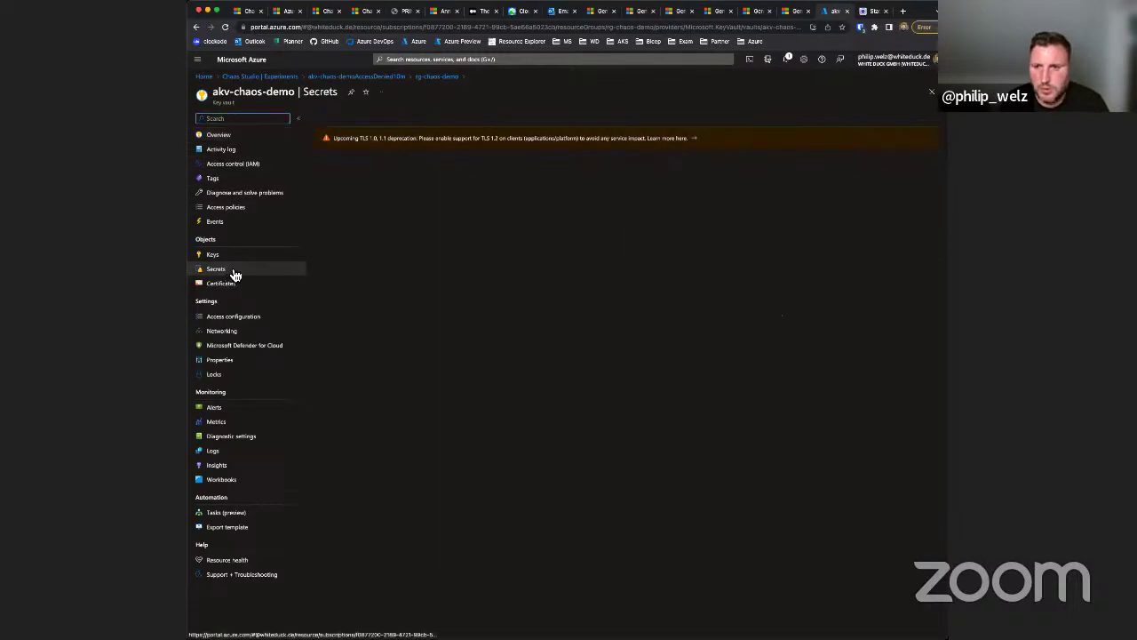
pyautogui.click(367, 165)
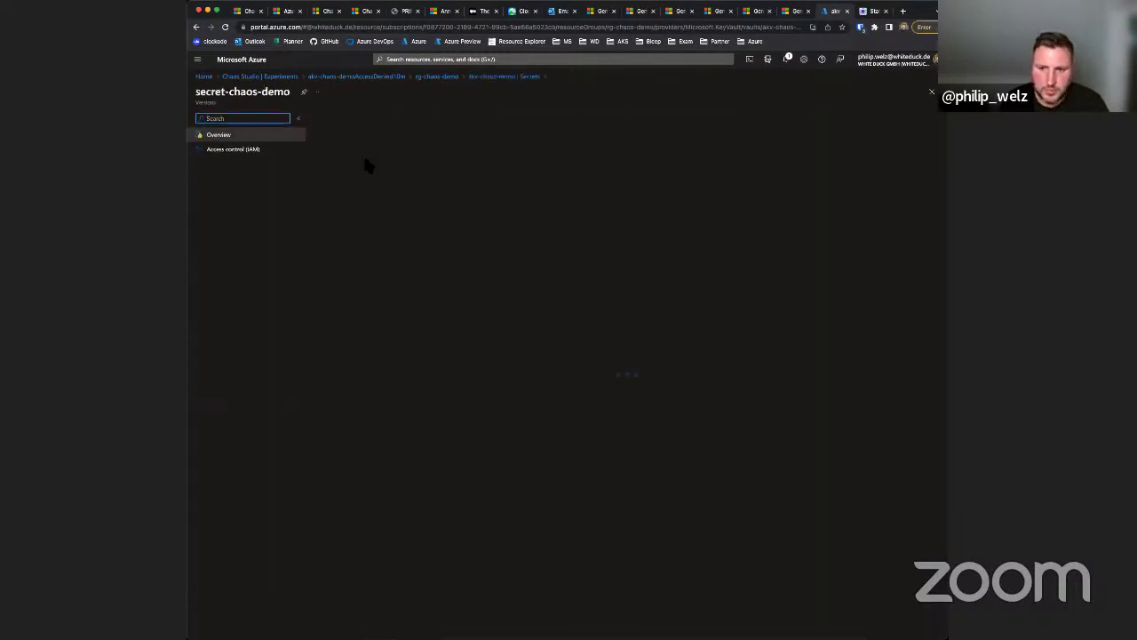
pyautogui.click(412, 178)
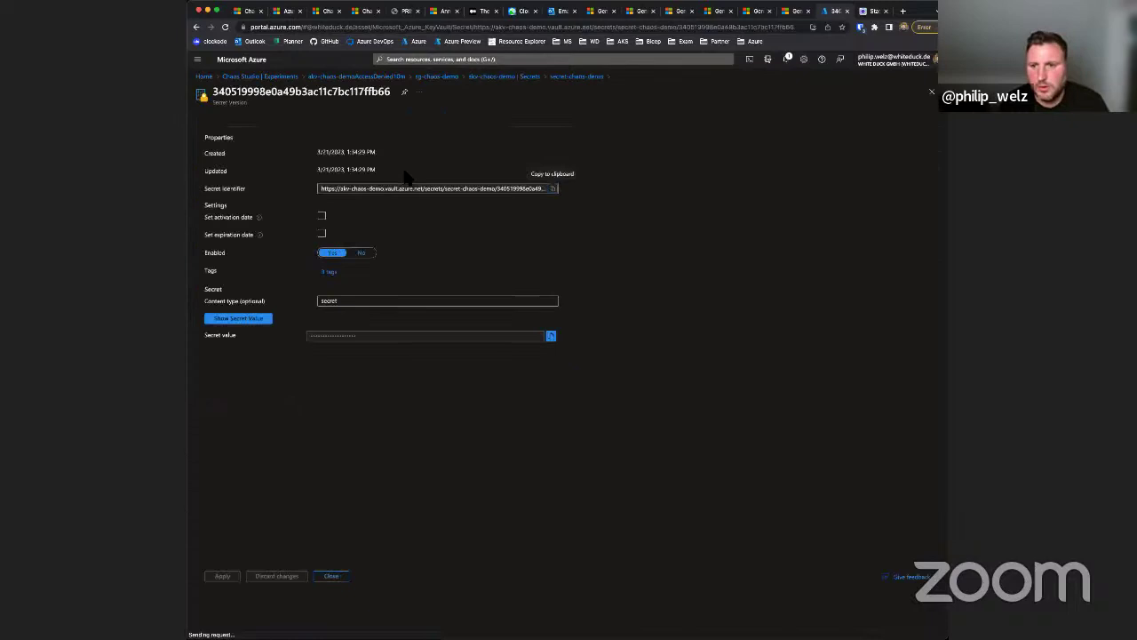
pyautogui.click(255, 319)
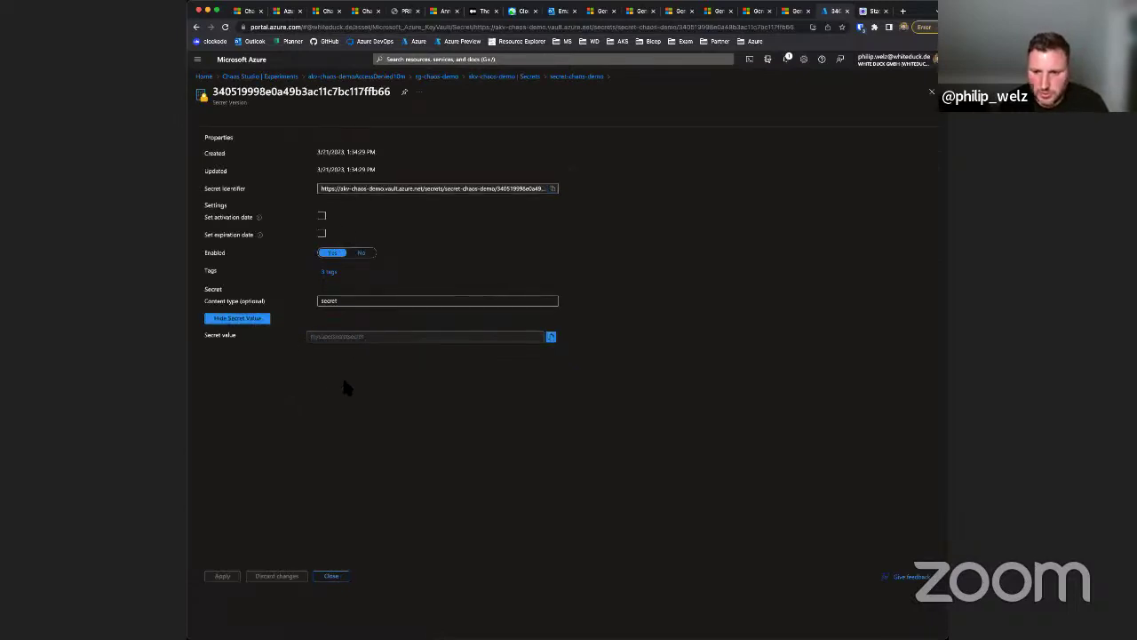
# Step: Return to the akv-chaos-demo key vault through rg-chaos-demo and inspect its public network access settings
pyautogui.click(449, 77)
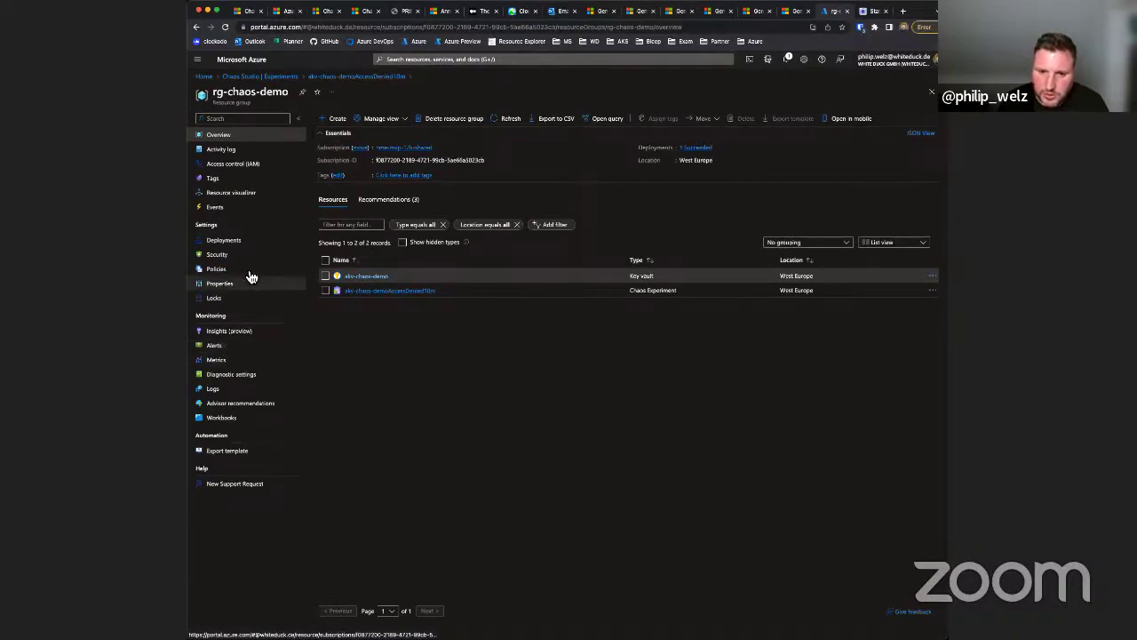
pyautogui.click(368, 276)
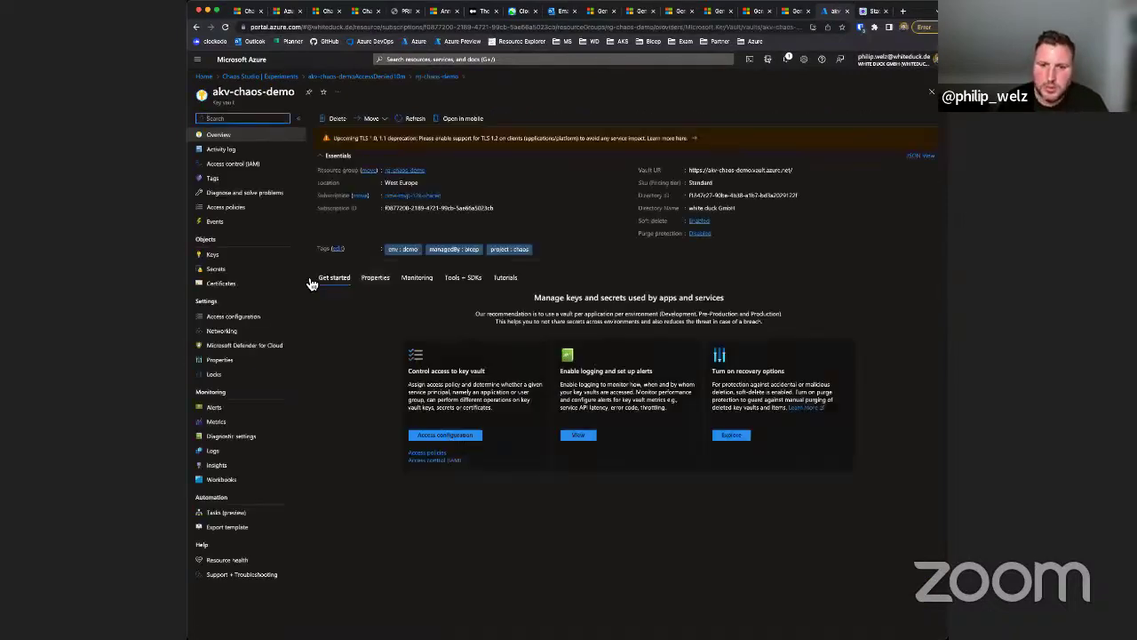
pyautogui.click(236, 335)
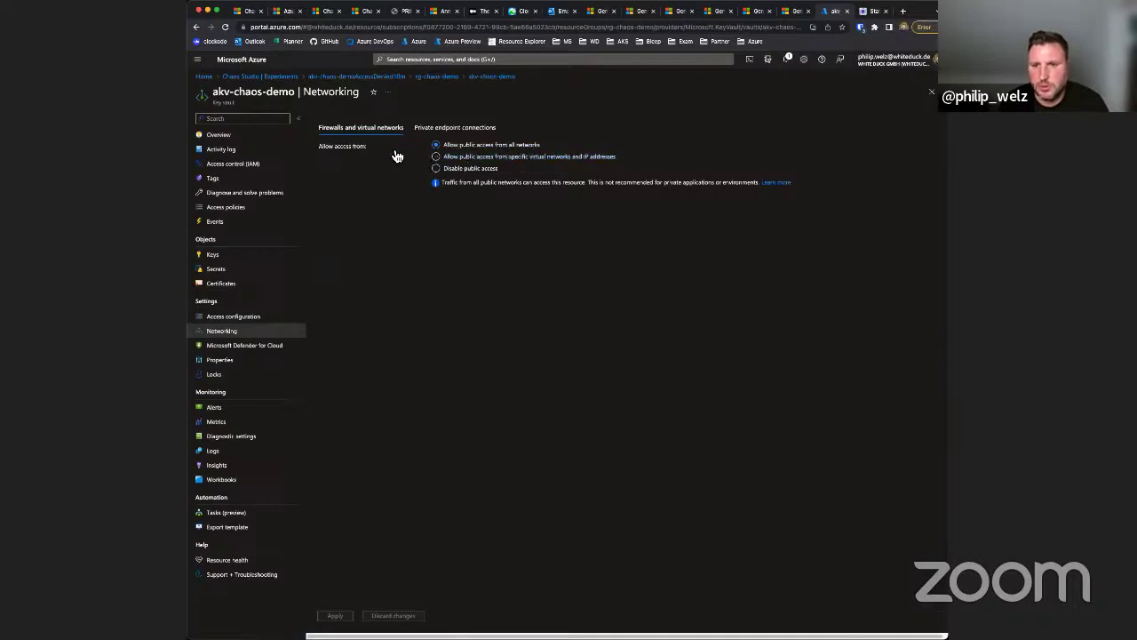
# Step: Start the akv-chaos-demoAccessDenied10m experiment from the rg-chaos-demo resource group
pyautogui.click(441, 77)
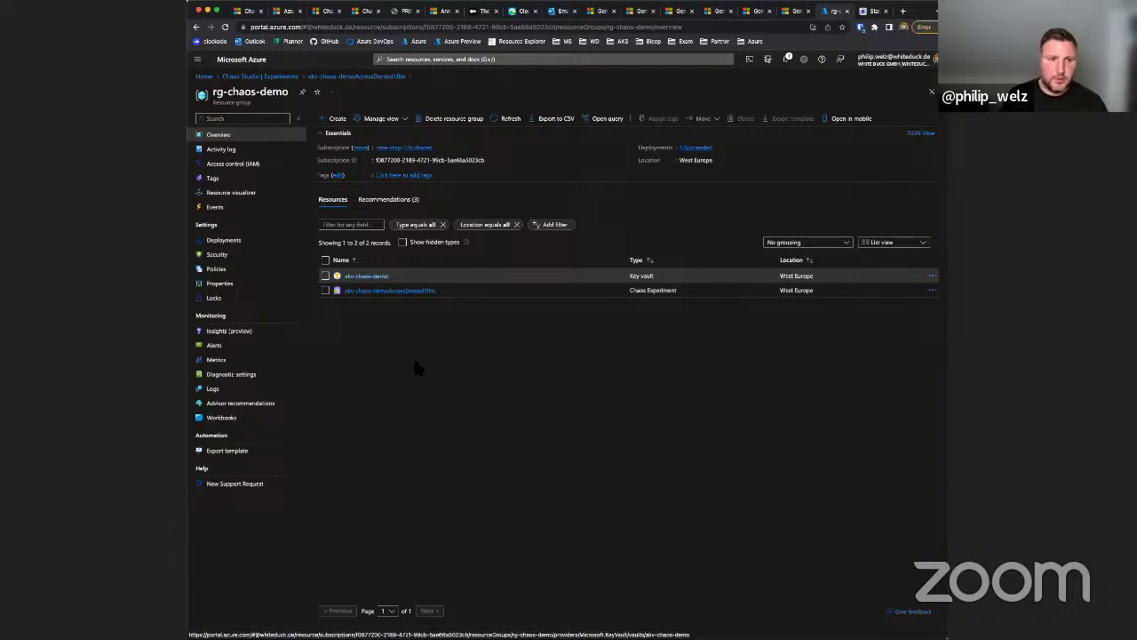
pyautogui.click(398, 290)
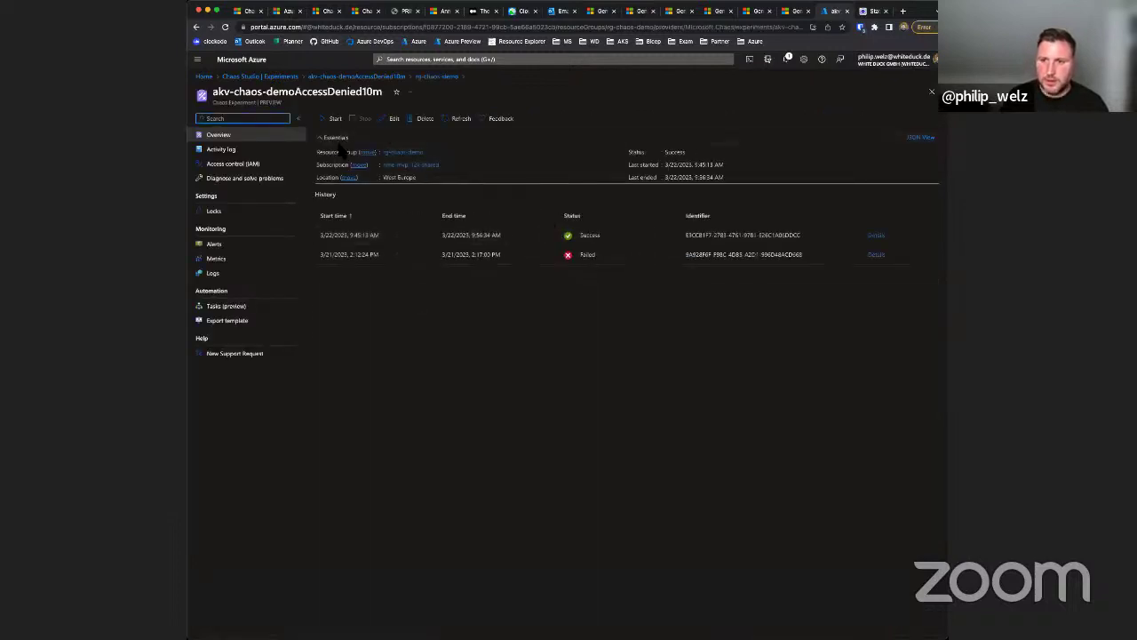
pyautogui.click(332, 118)
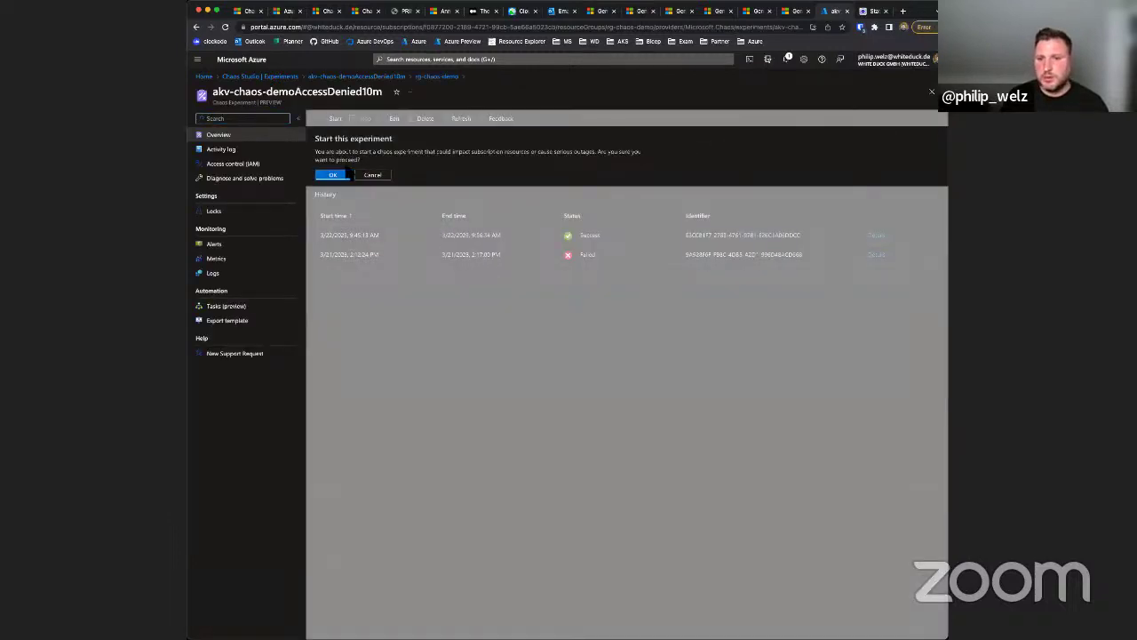
pyautogui.click(345, 174)
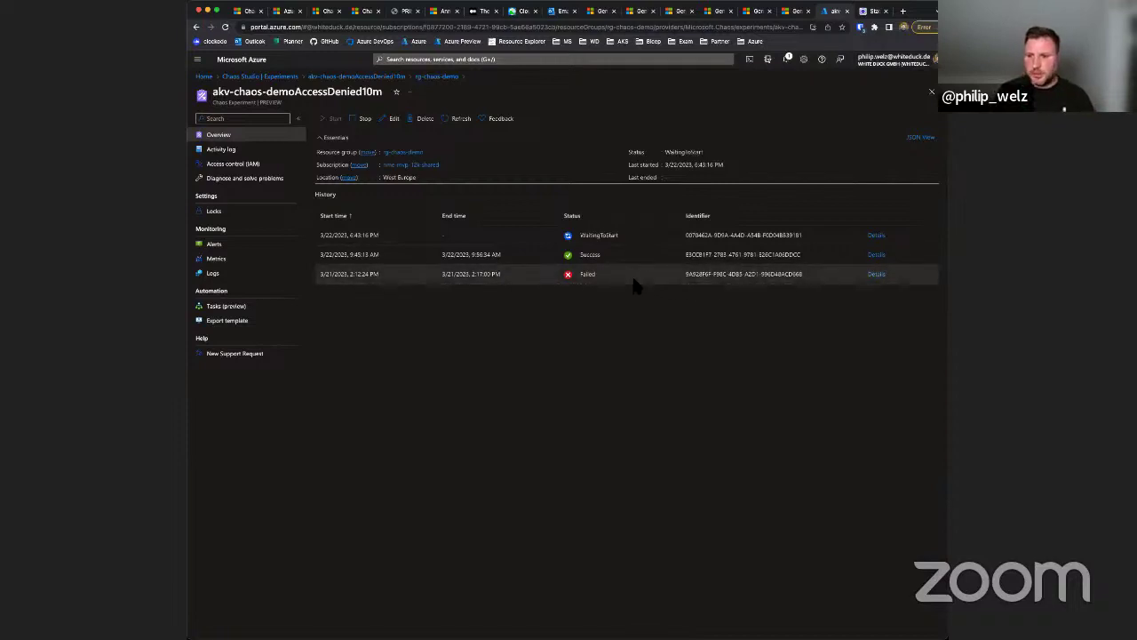
pyautogui.click(568, 277)
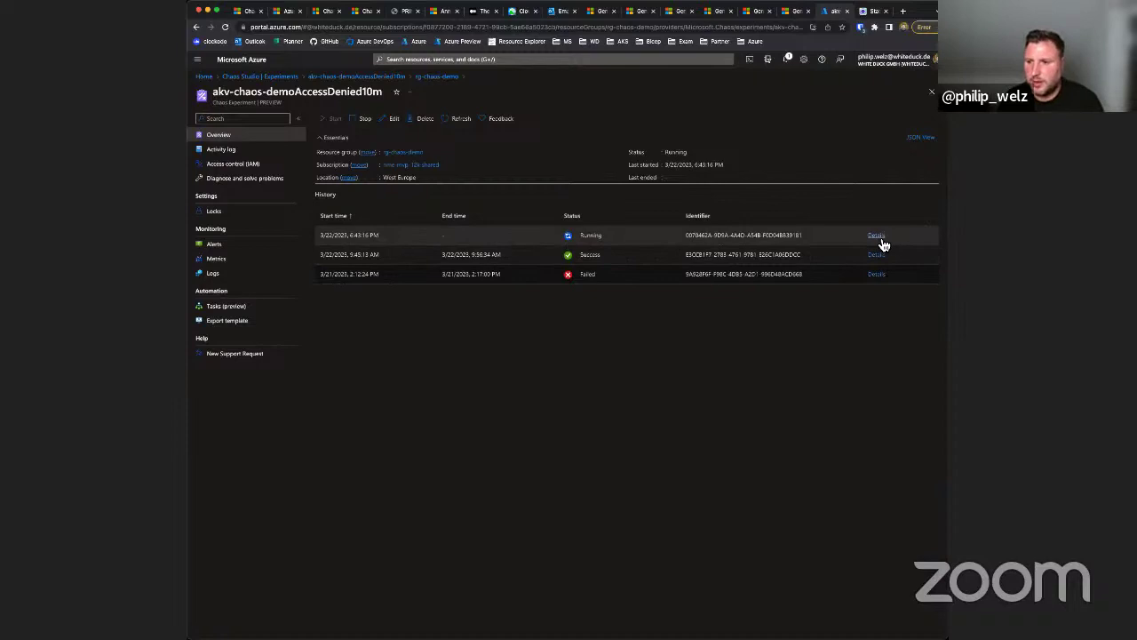
# Step: Check the akv-chaos-demo key vault's networking settings and secrets list for effects of the started experiment
pyautogui.click(414, 153)
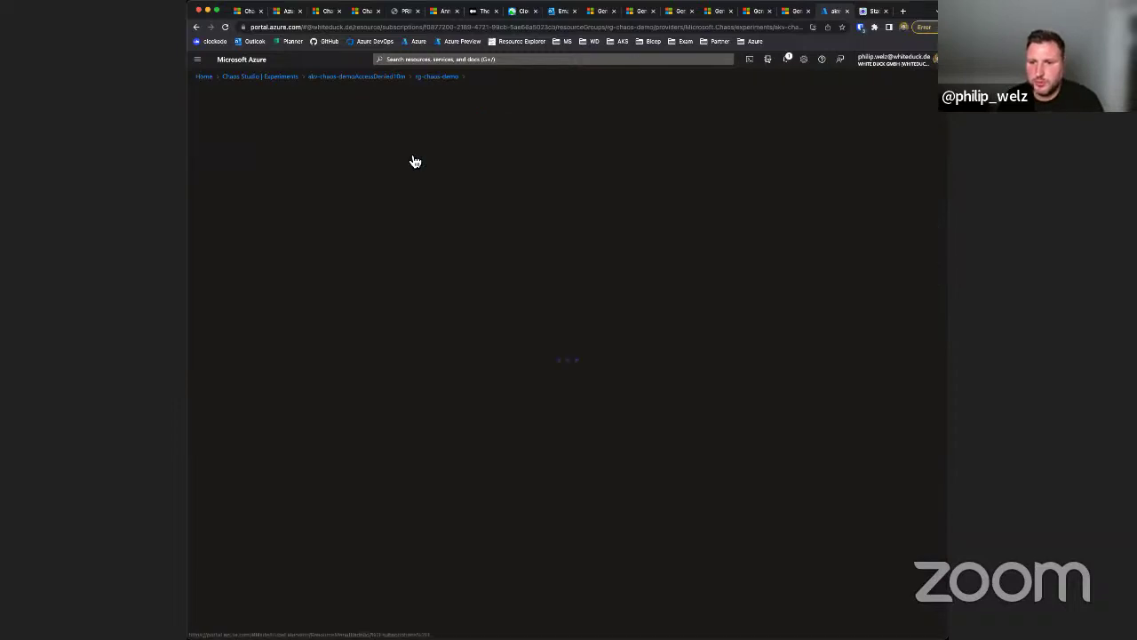
pyautogui.click(362, 279)
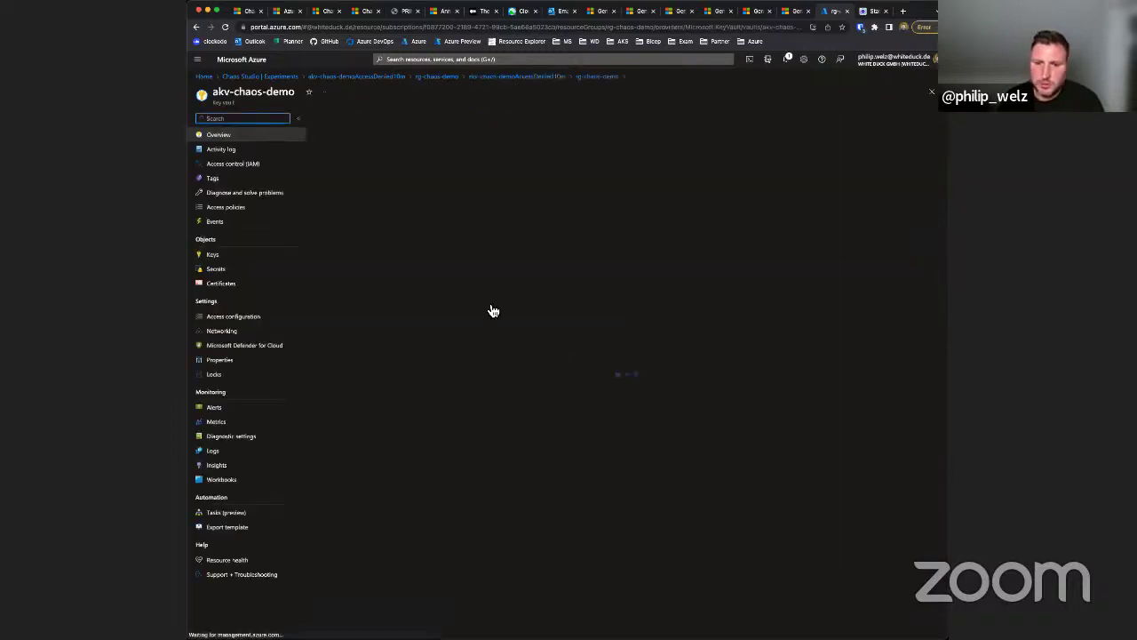
pyautogui.click(222, 330)
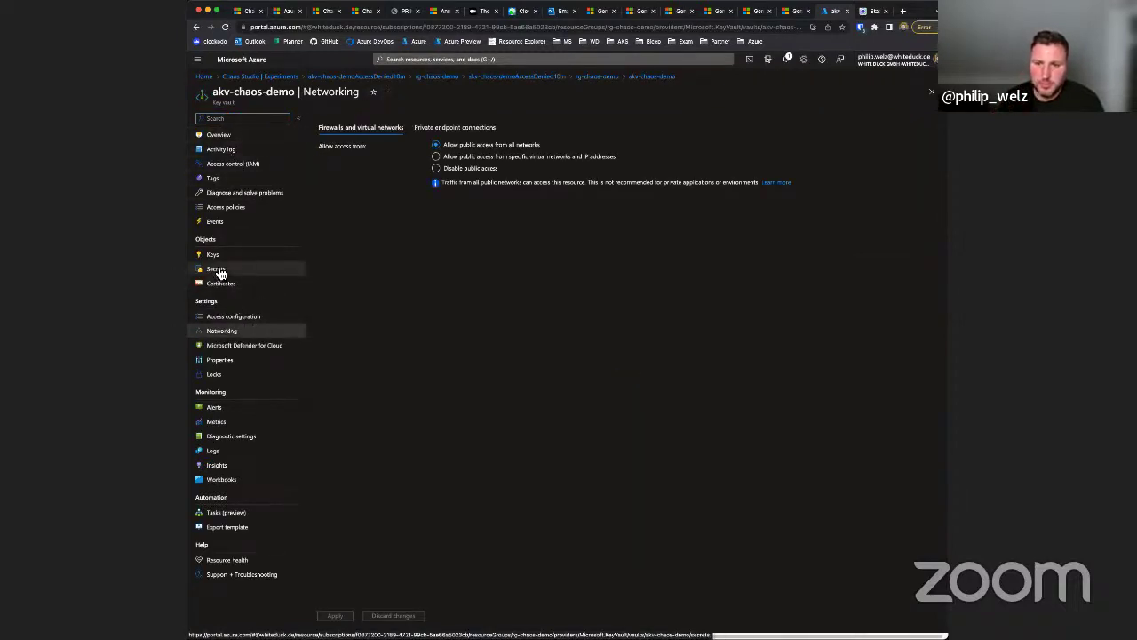
pyautogui.click(229, 138)
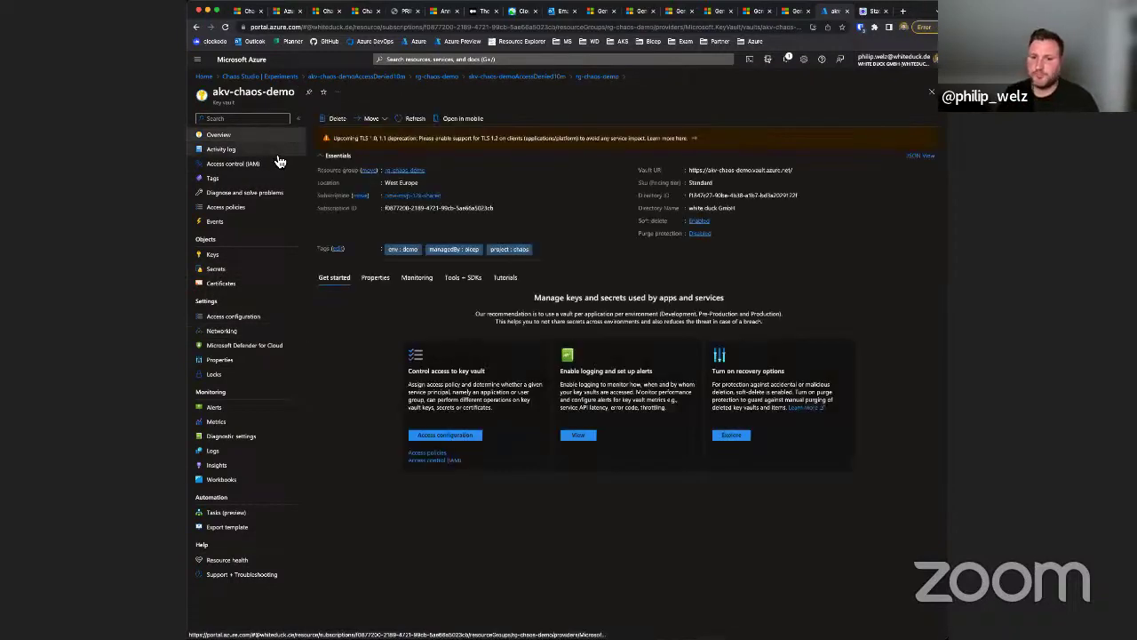
pyautogui.click(237, 333)
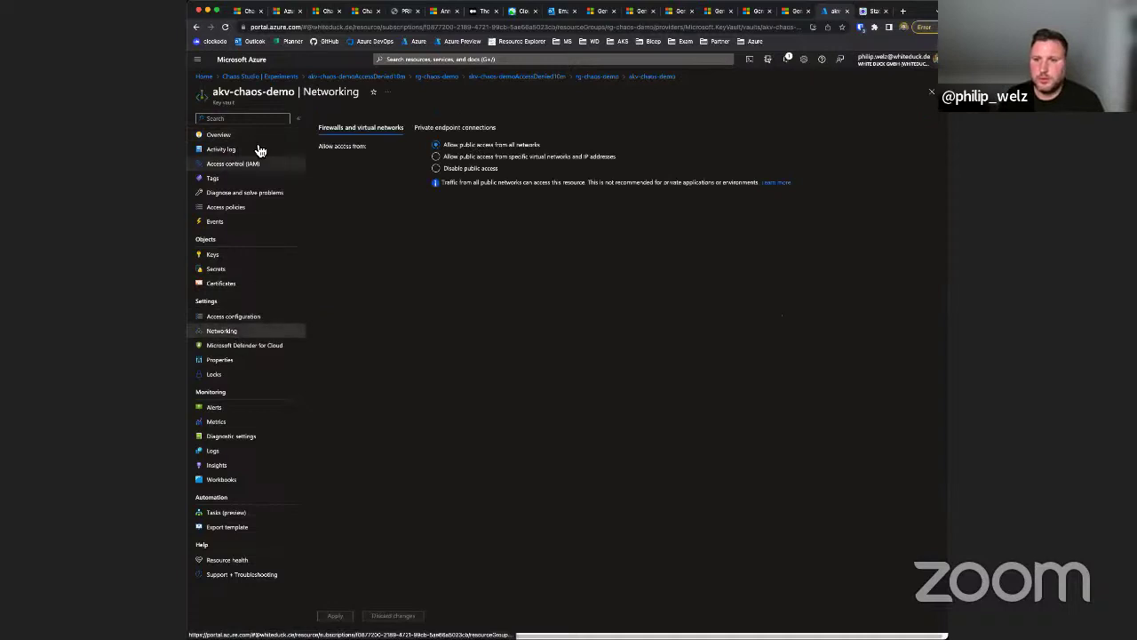
pyautogui.click(222, 269)
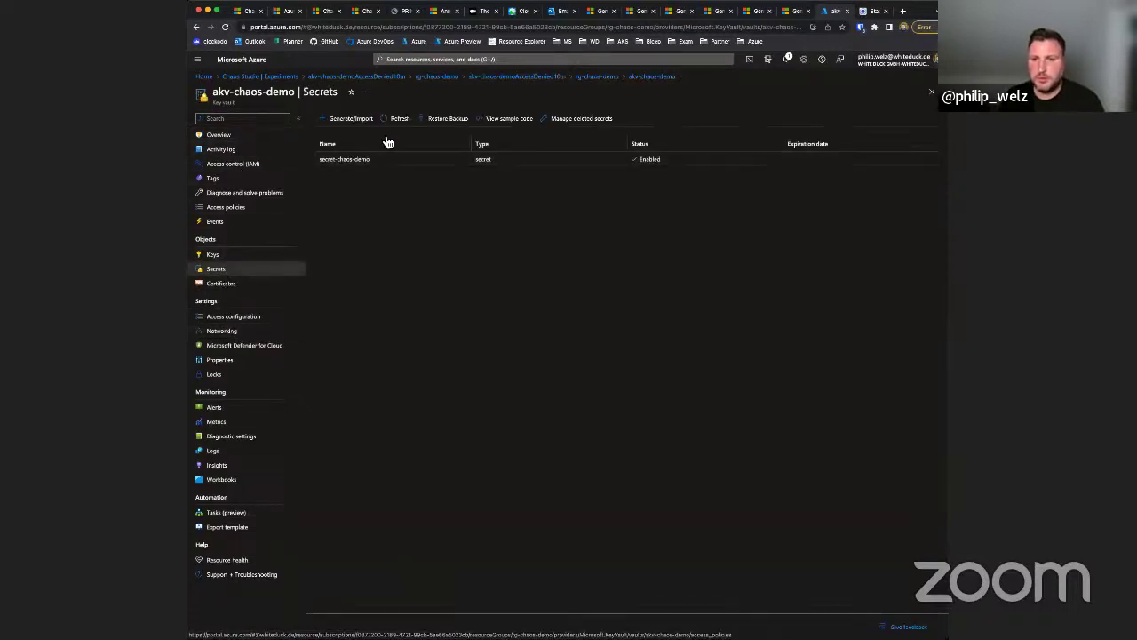
pyautogui.click(224, 139)
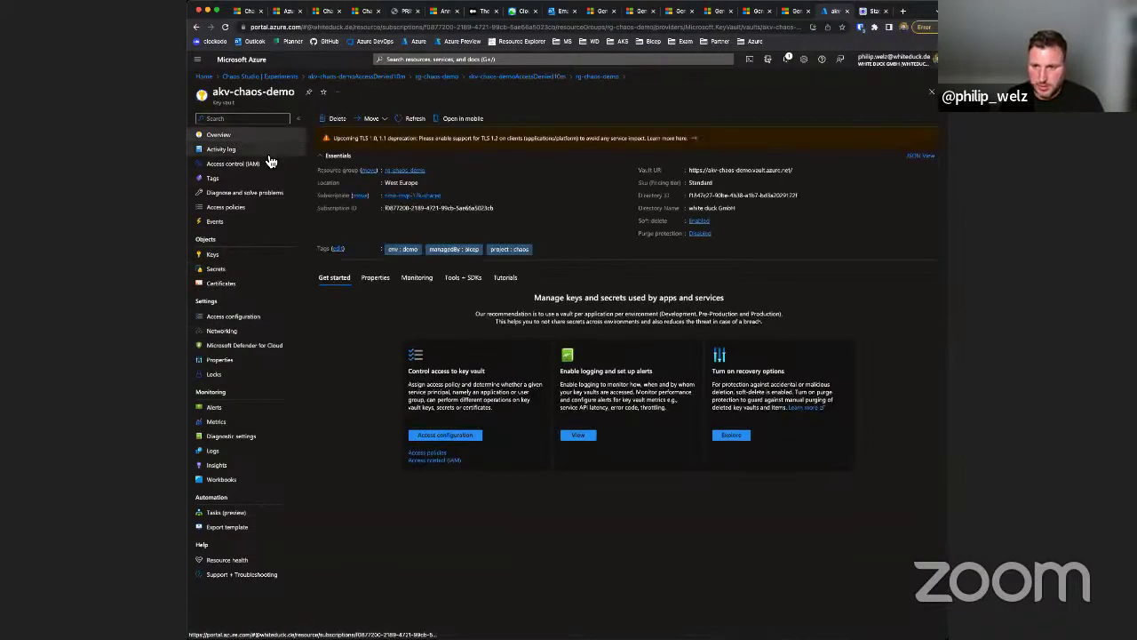
# Step: Open the details of the experiment's latest run and inspect the running targets of its denyAccess/1.0 action
pyautogui.click(500, 76)
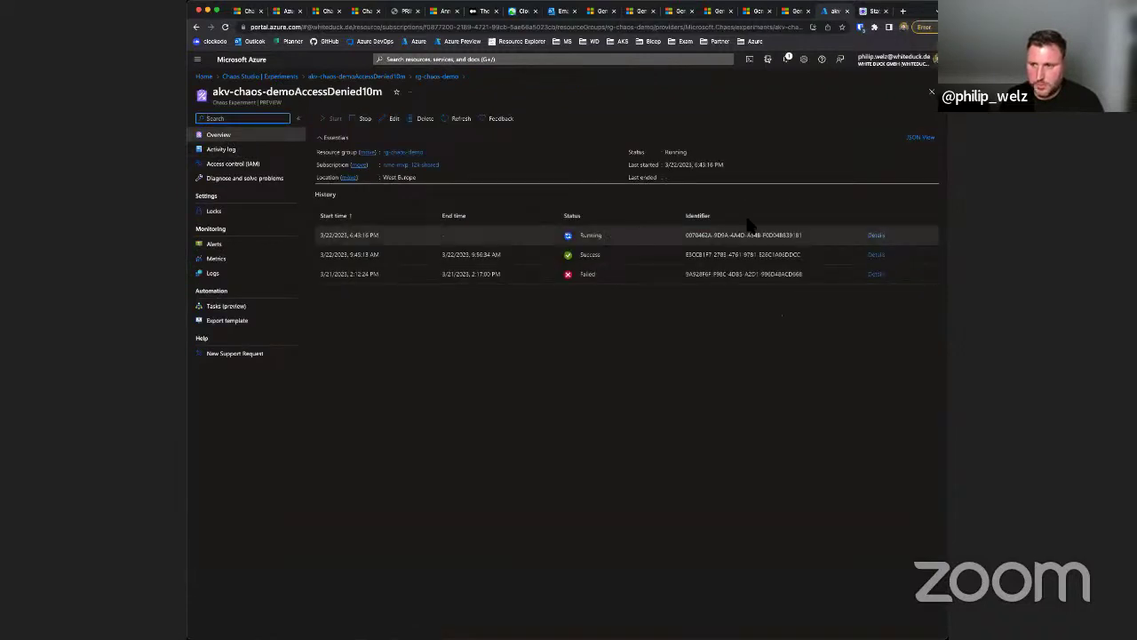
pyautogui.click(877, 235)
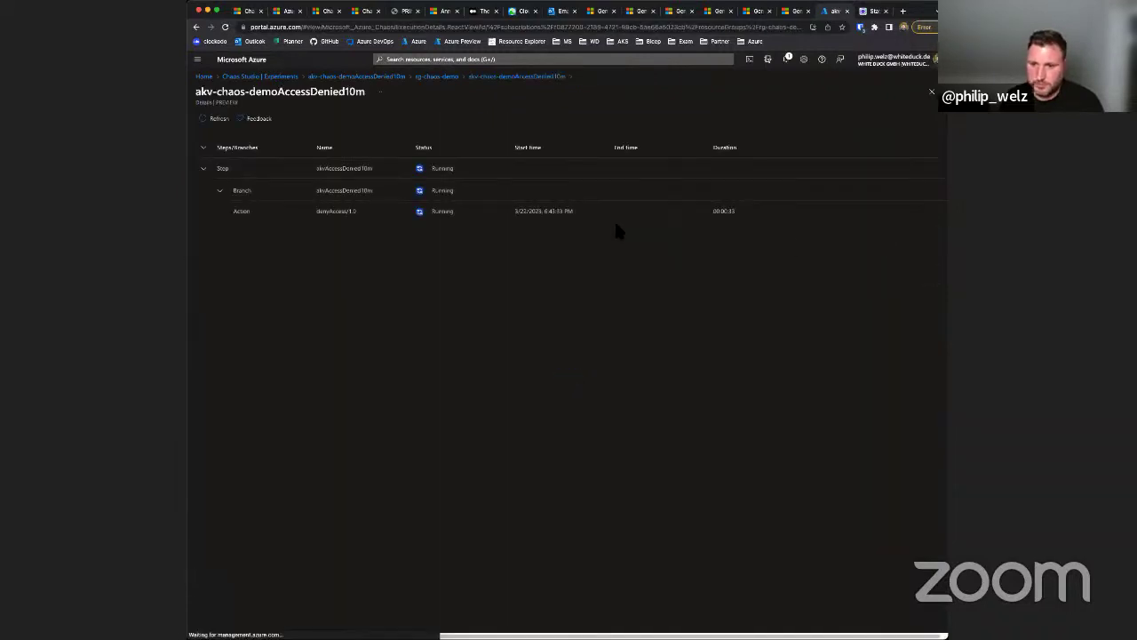
pyautogui.click(220, 189)
pyautogui.click(220, 190)
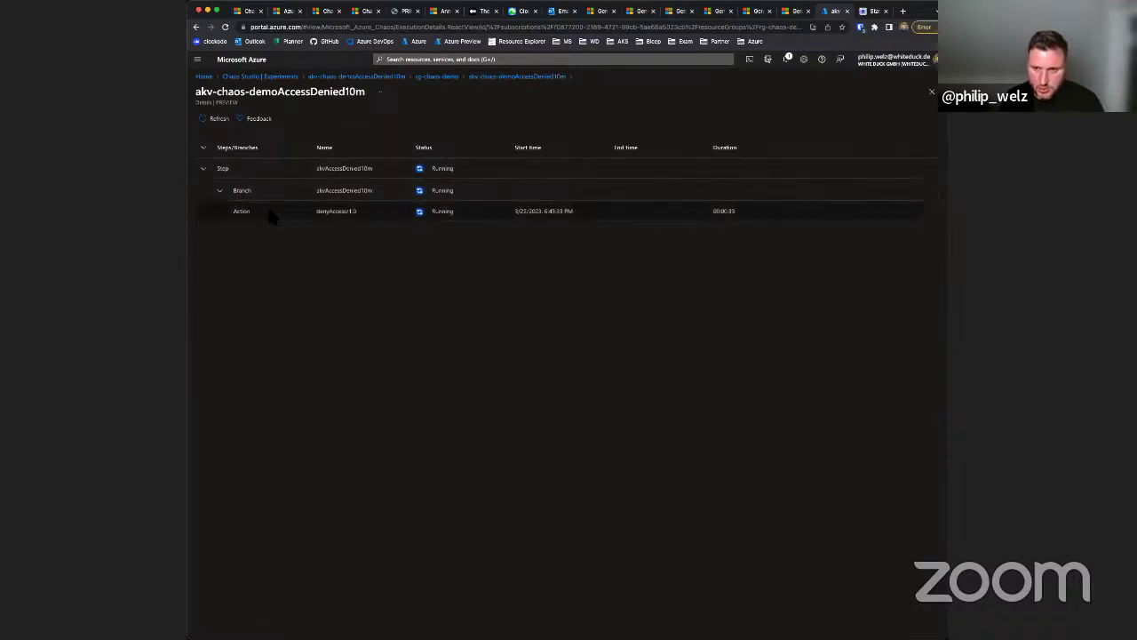
pyautogui.click(244, 213)
pyautogui.doubleClick(353, 217)
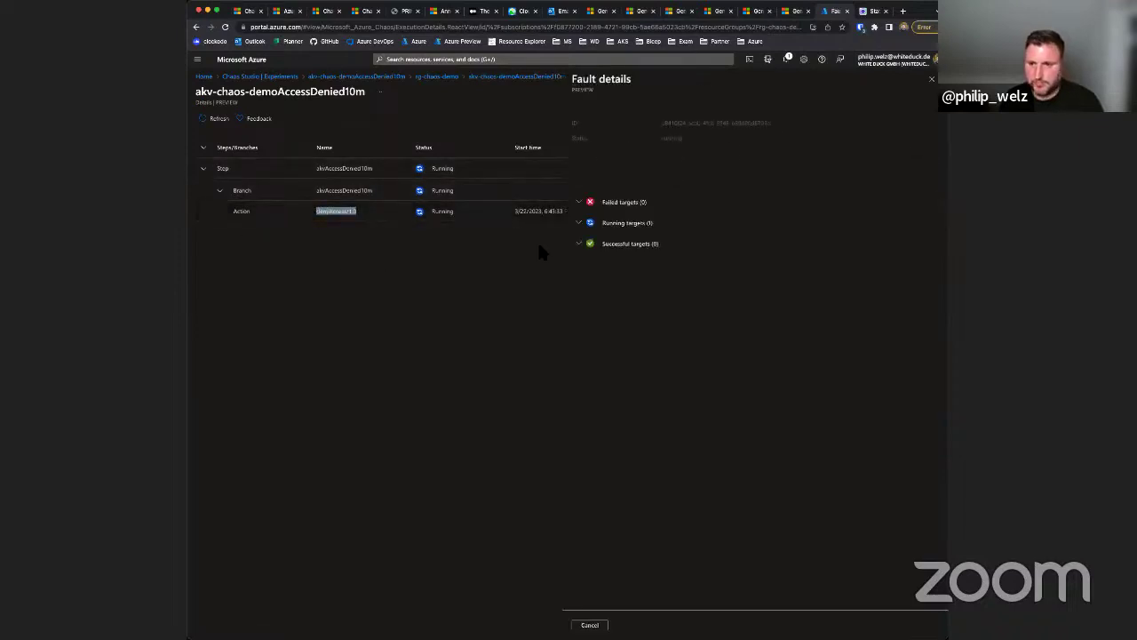
pyautogui.click(579, 222)
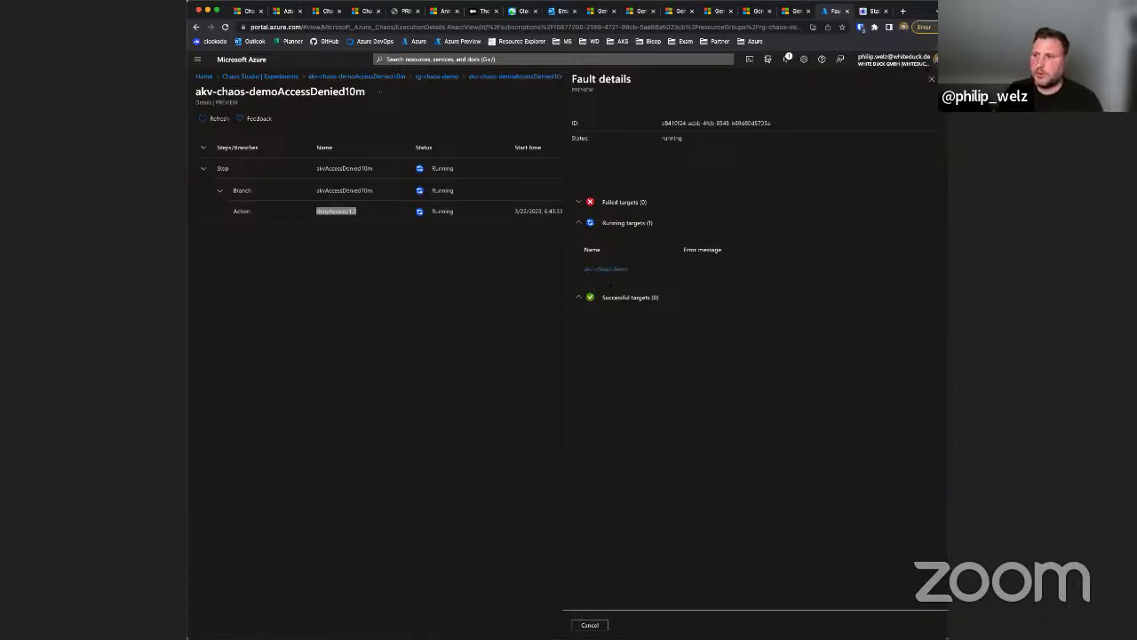
pyautogui.click(931, 79)
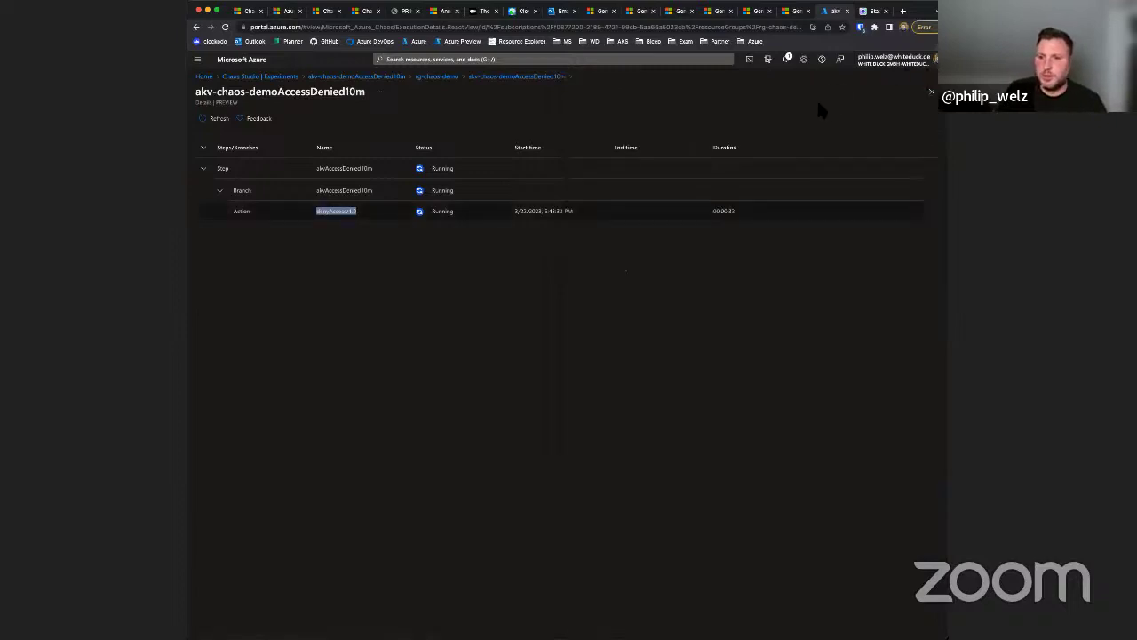
# Step: Recheck the akv-chaos-demo key vault's networking settings, refresh its secrets list and examine the access message
pyautogui.click(434, 78)
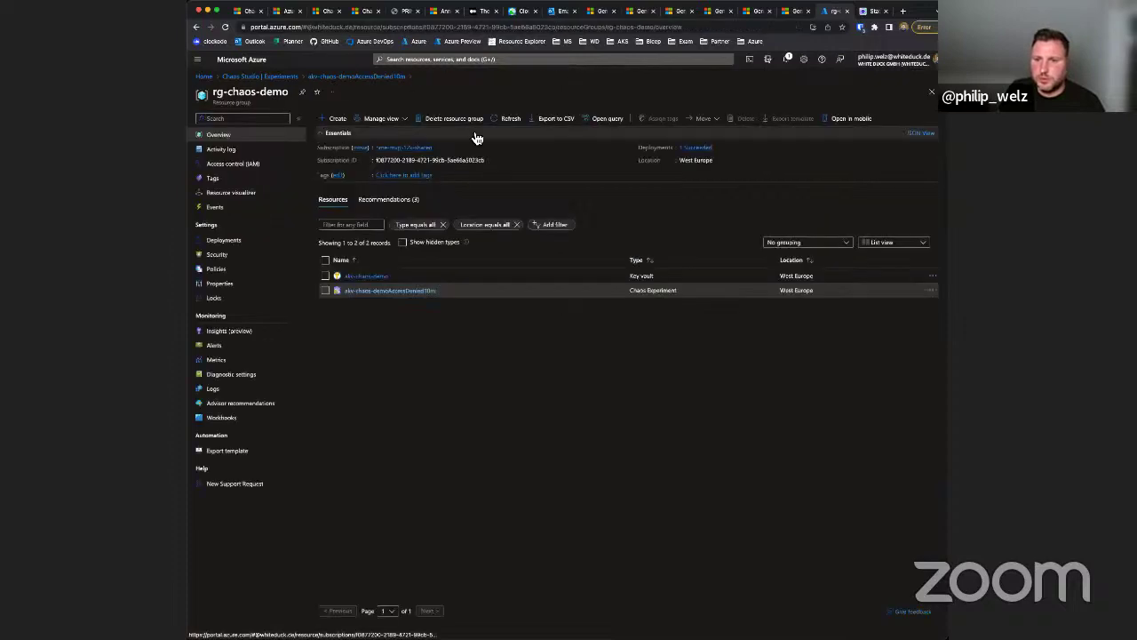
pyautogui.click(366, 277)
pyautogui.click(225, 333)
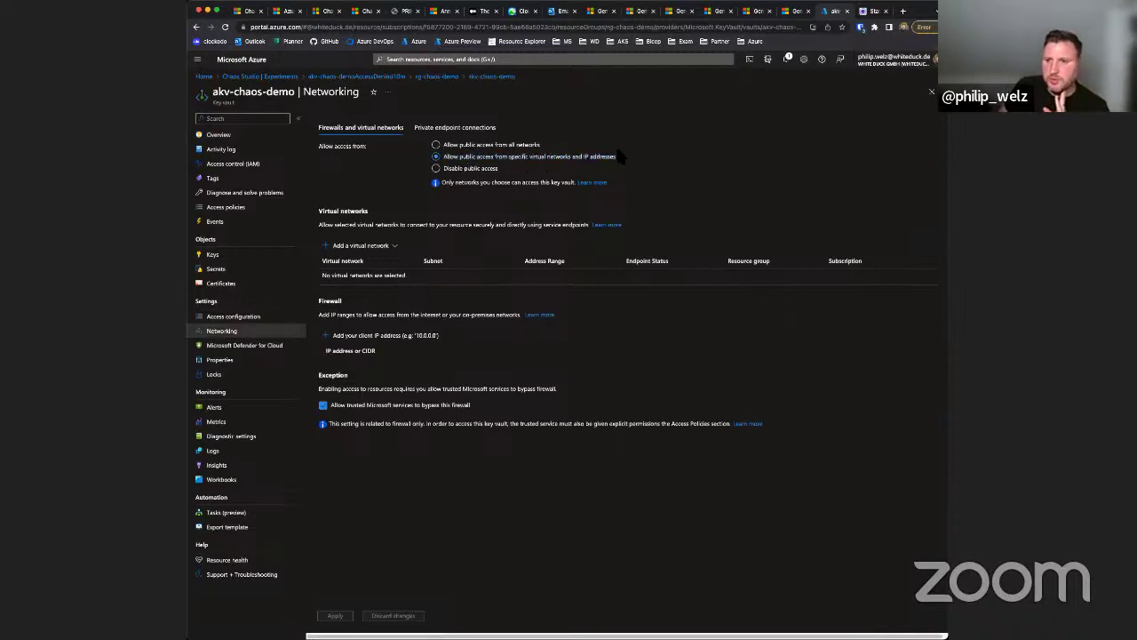
pyautogui.click(218, 270)
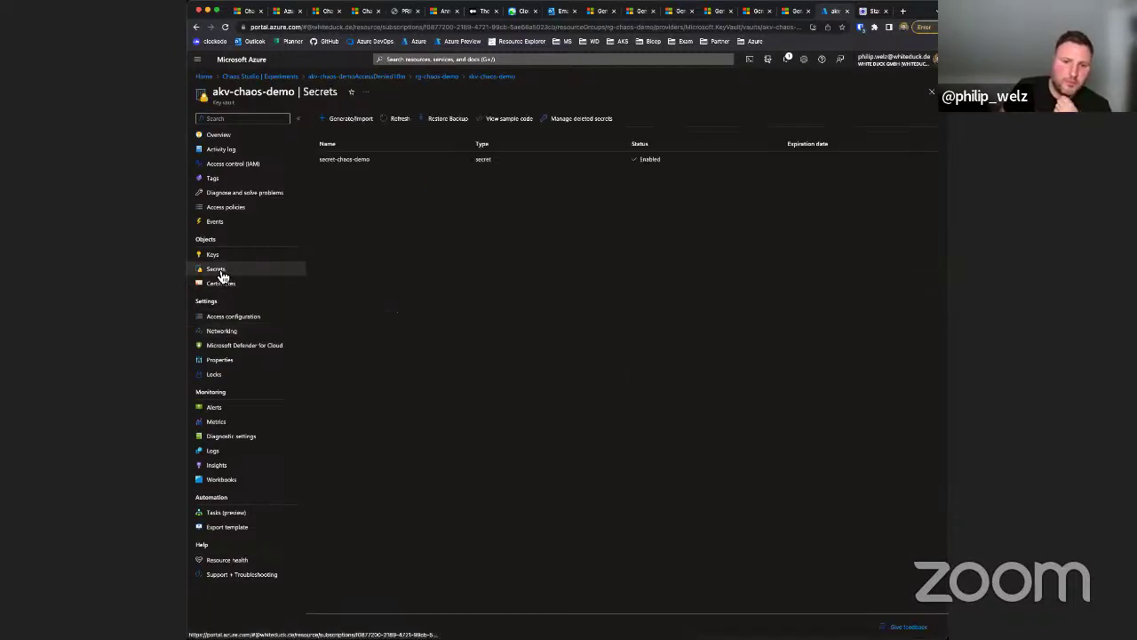
pyautogui.click(398, 119)
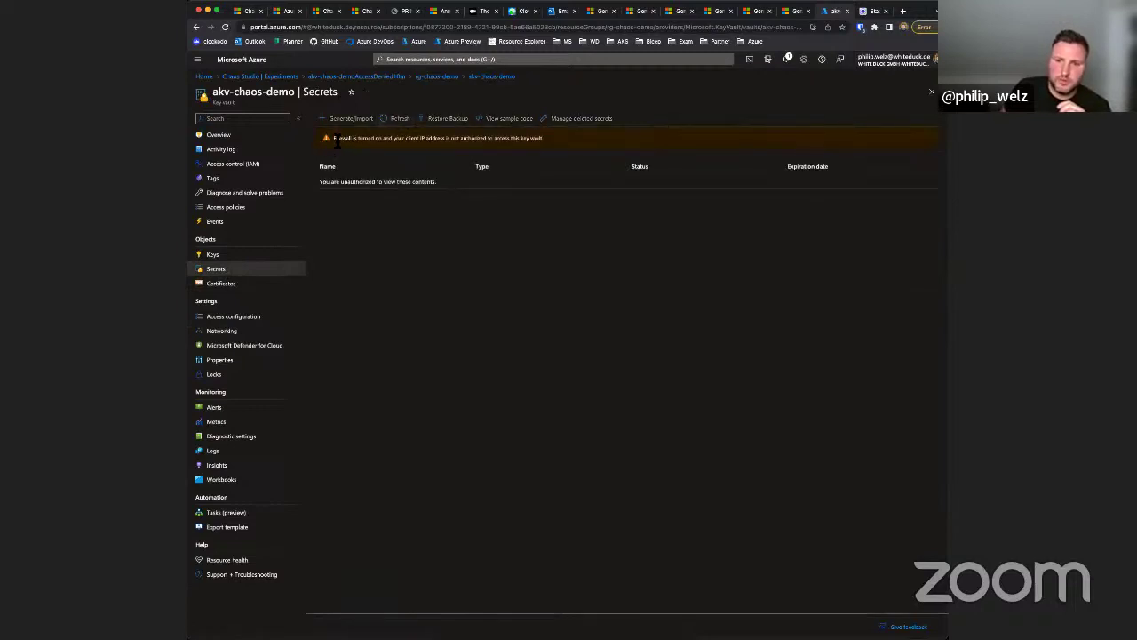
pyautogui.moveTo(335, 140); pyautogui.dragTo(426, 140)
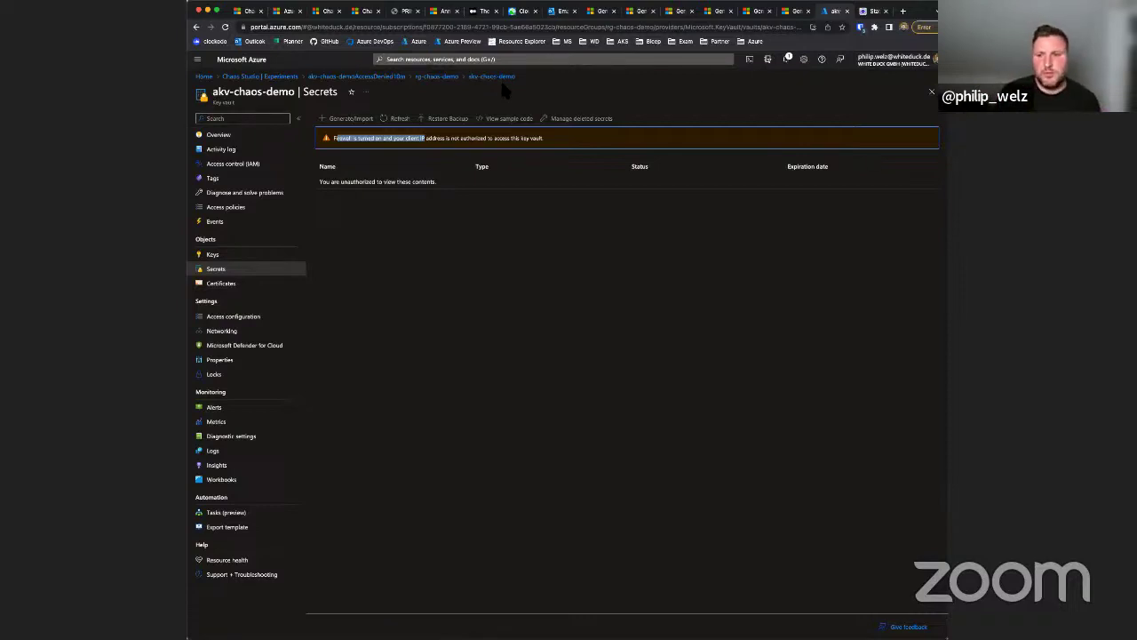
# Step: Switch to the Chaos Studio documentation, review the supported resource types under Fault providers, and return to the fault library
pyautogui.click(436, 76)
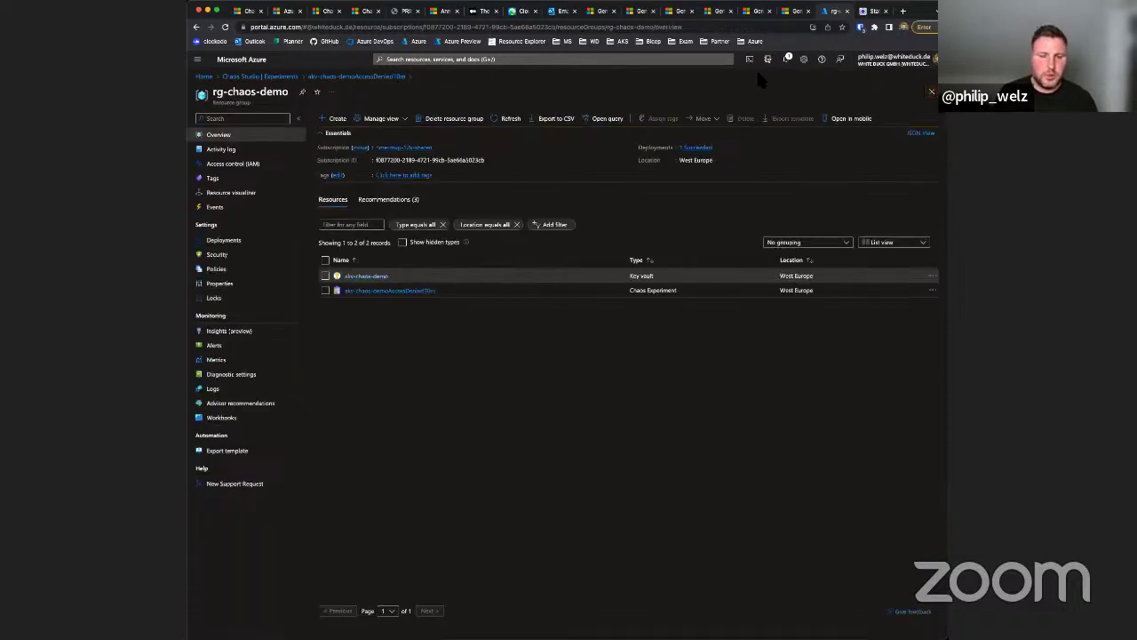
pyautogui.click(249, 13)
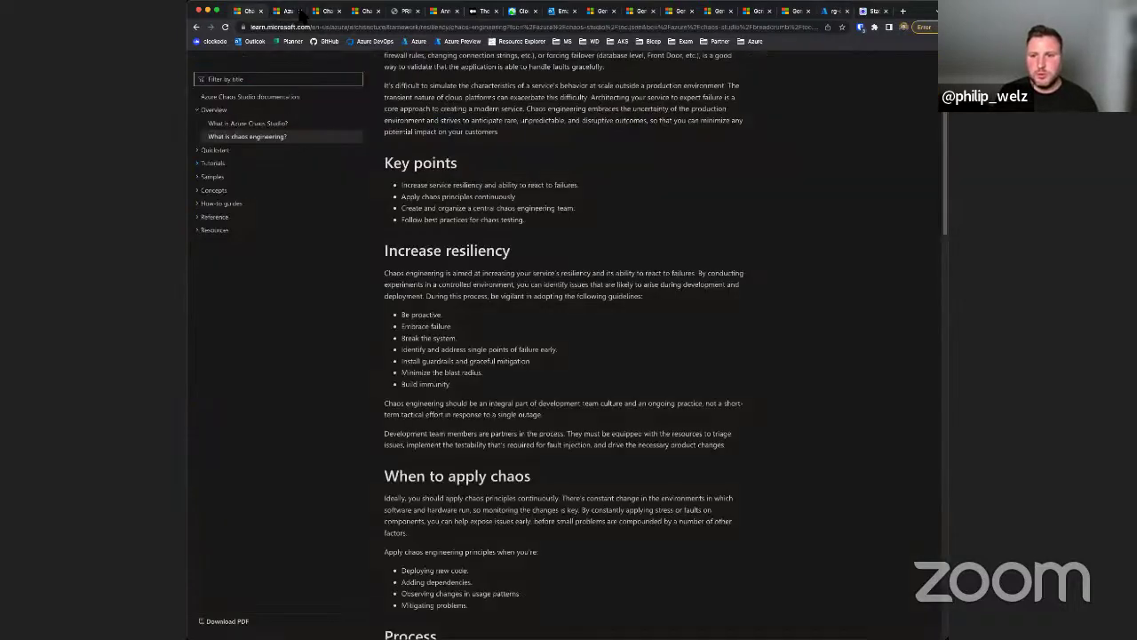
pyautogui.click(289, 12)
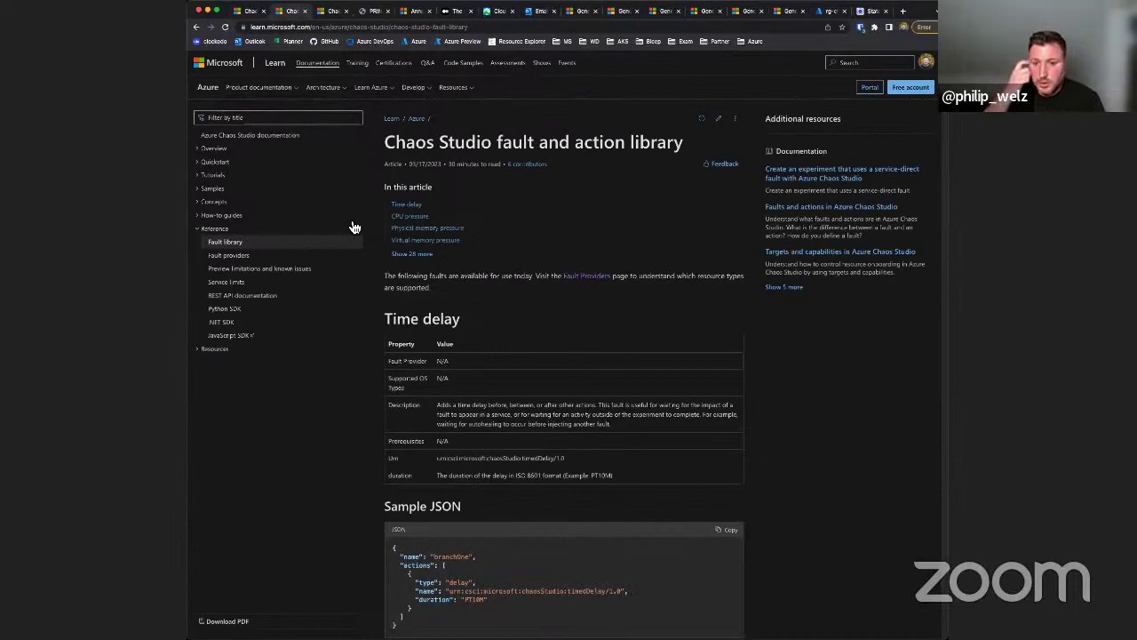
pyautogui.click(254, 257)
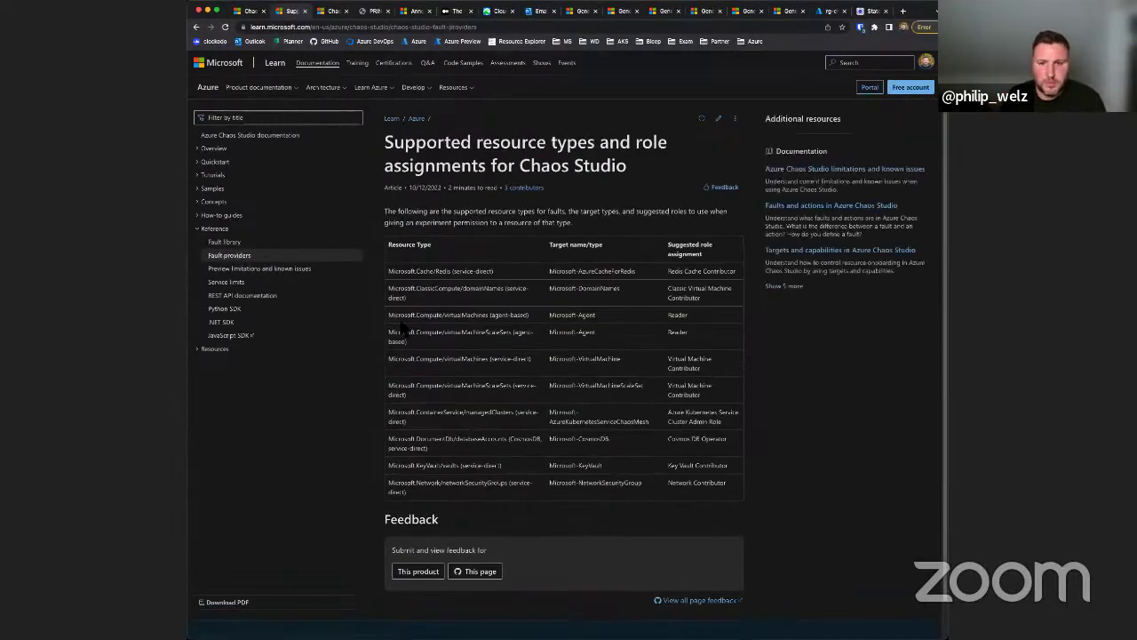
pyautogui.click(230, 245)
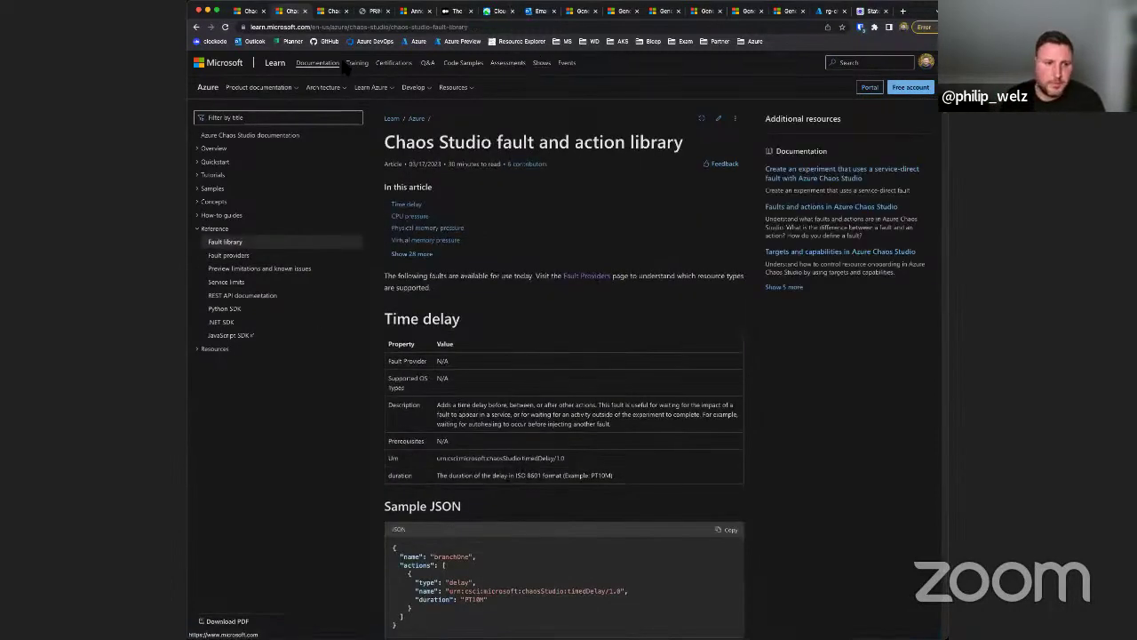
# Step: Switch to the Netflix Simian Army blog article and review its descriptions of the different monkeys through to Chaos Gorilla
pyautogui.click(456, 11)
pyautogui.scroll(2, 462, 330)
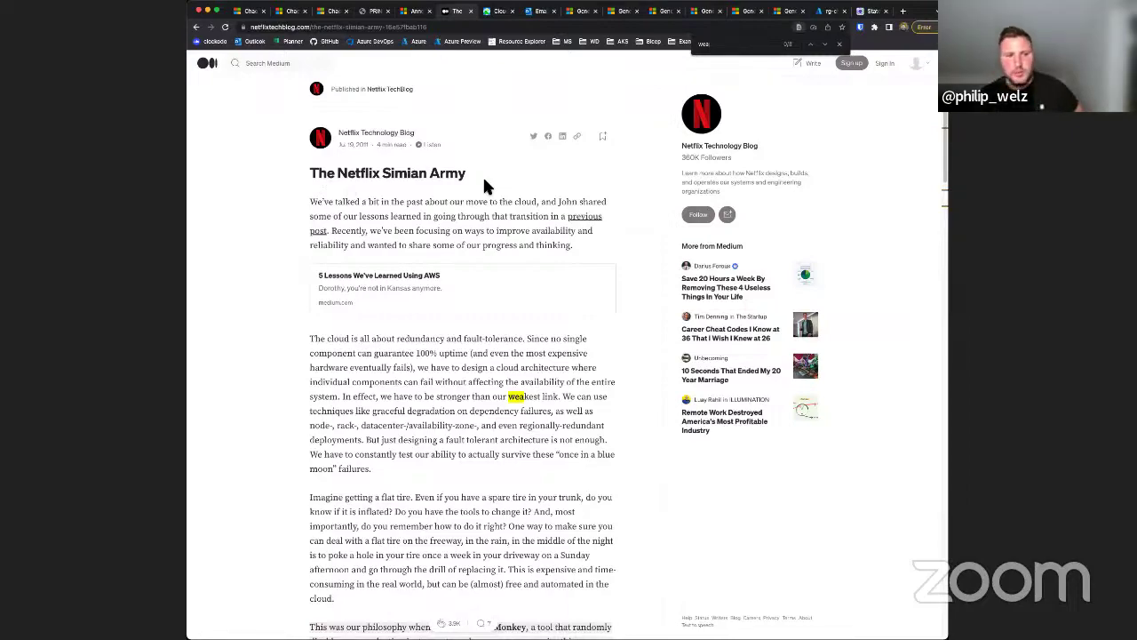
pyautogui.scroll(-6, 395, 393)
pyautogui.scroll(-1, 397, 394)
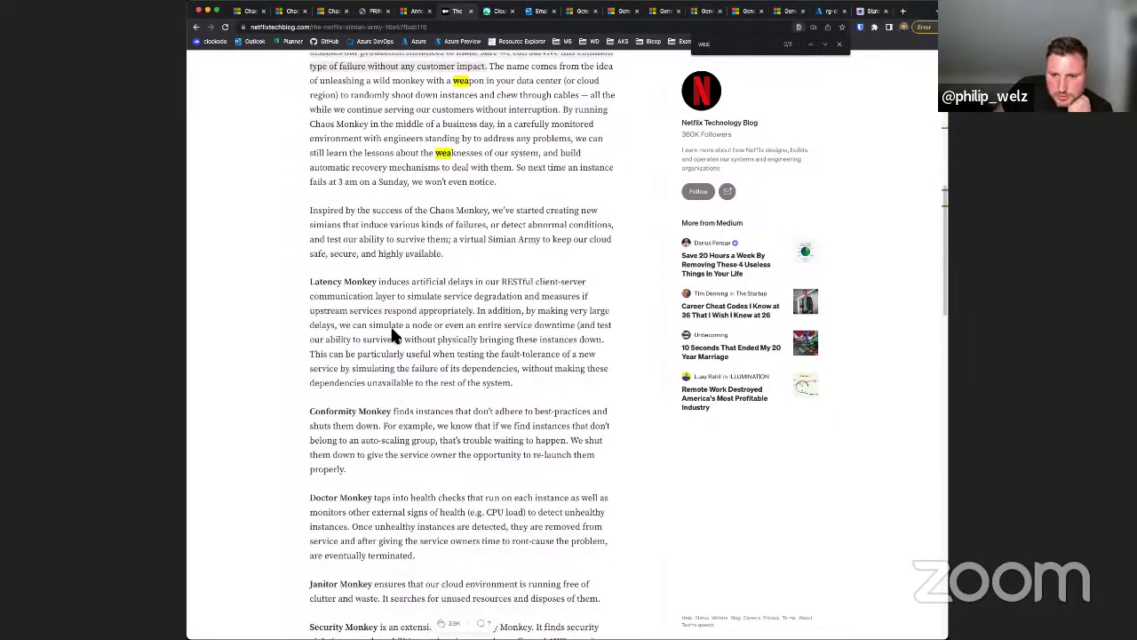
pyautogui.scroll(-5, 462, 304)
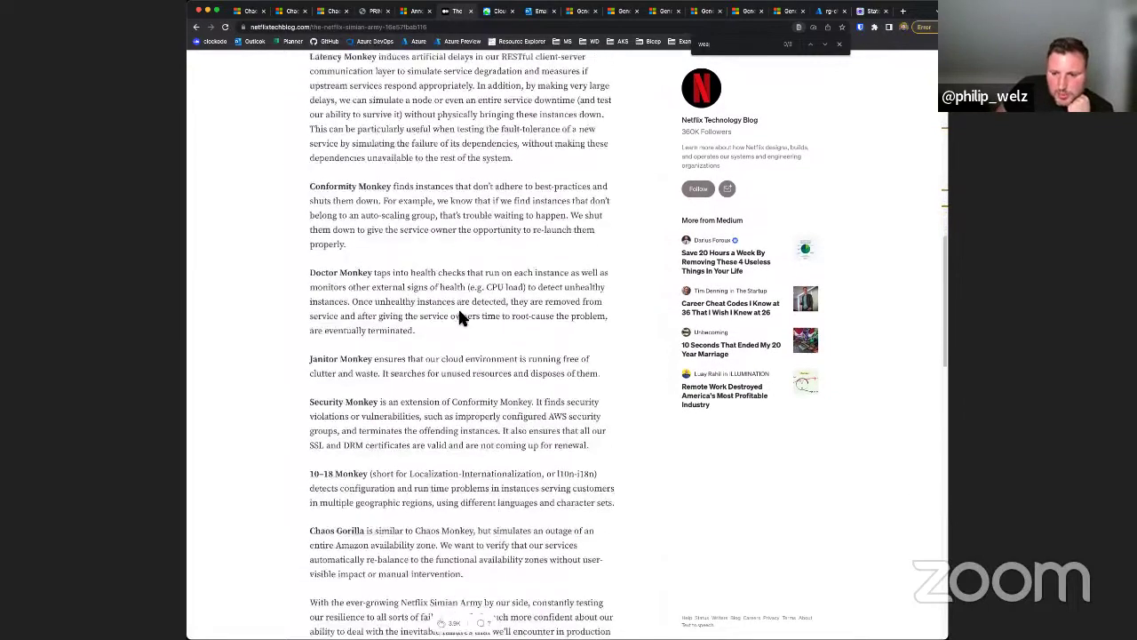
pyautogui.scroll(-1, 478, 336)
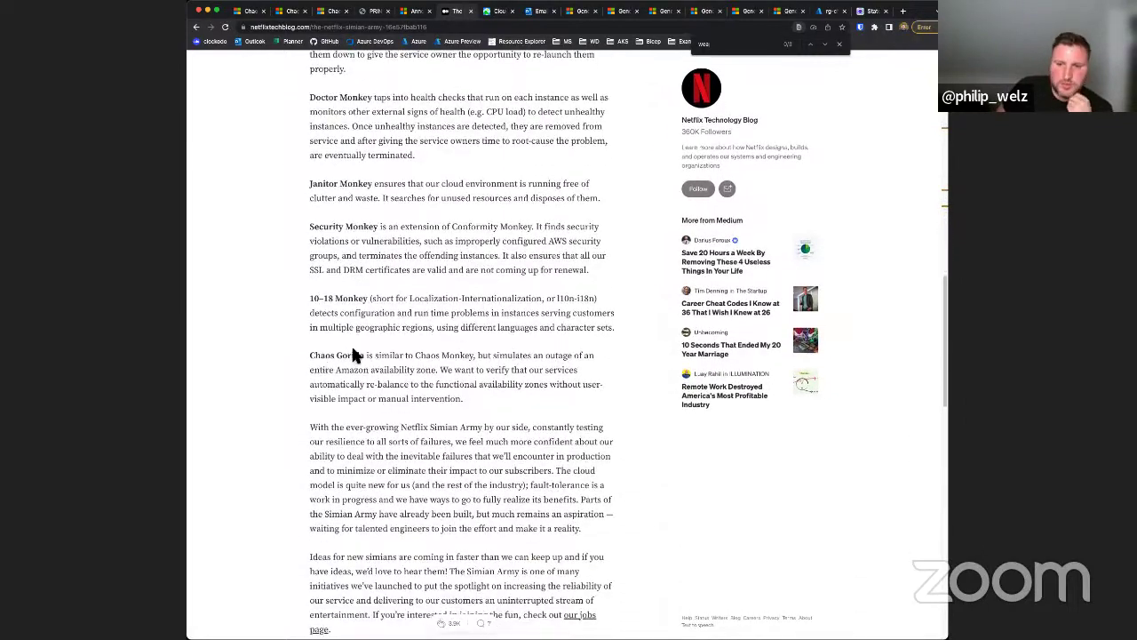
# Step: Highlight the wording about simulating an outage and the availability zone in the article's Chaos Gorilla paragraph
pyautogui.moveTo(568, 354); pyautogui.dragTo(568, 354)
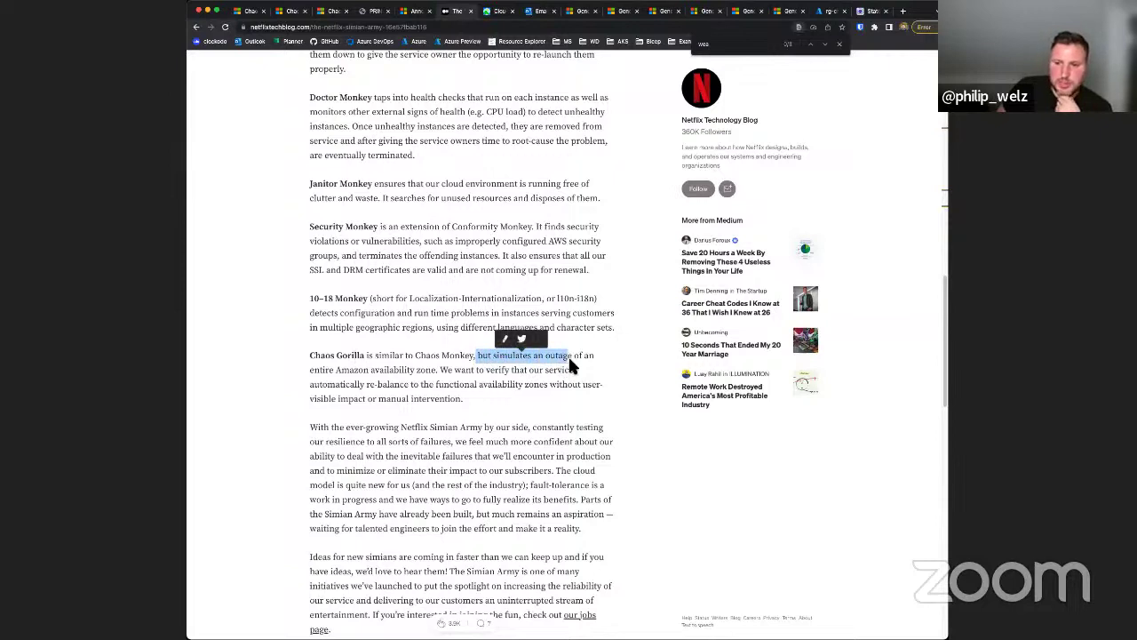
pyautogui.moveTo(435, 370); pyautogui.dragTo(382, 368)
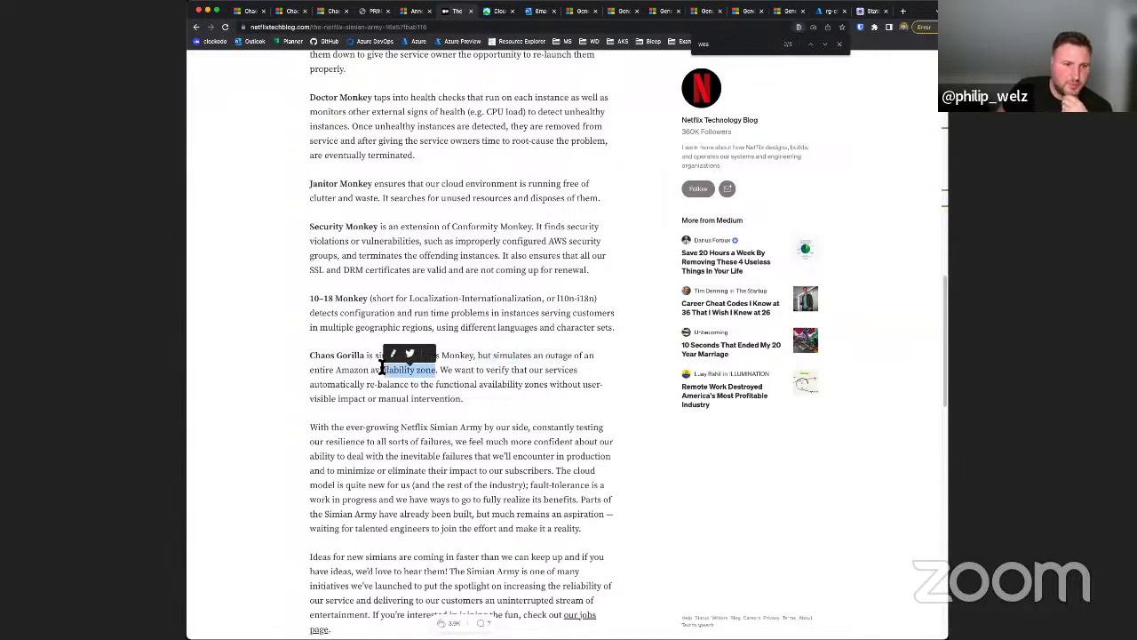
pyautogui.scroll(1, 352, 434)
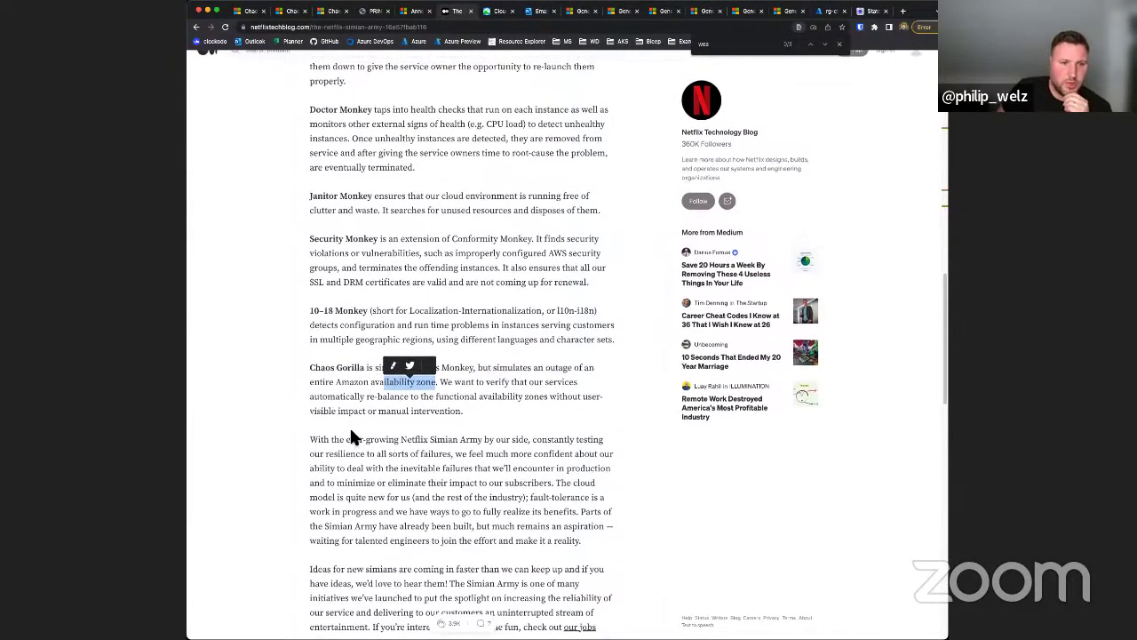
# Step: Switch to the CNCF Cloud Native Interactive Landscape and view the Chaos Engineering project cards
pyautogui.click(498, 12)
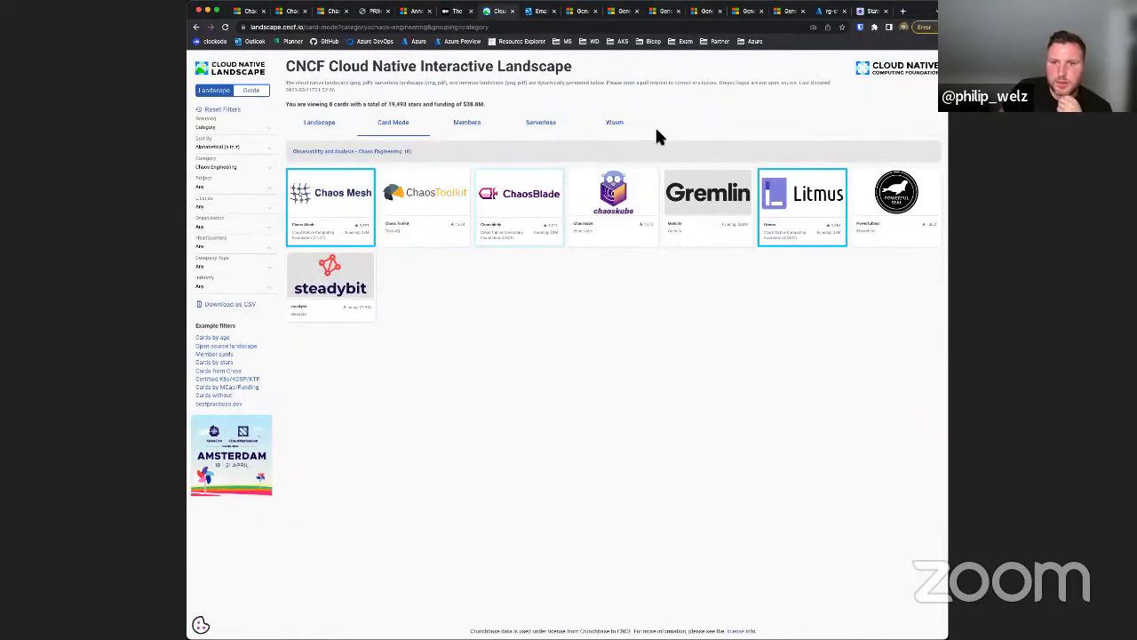